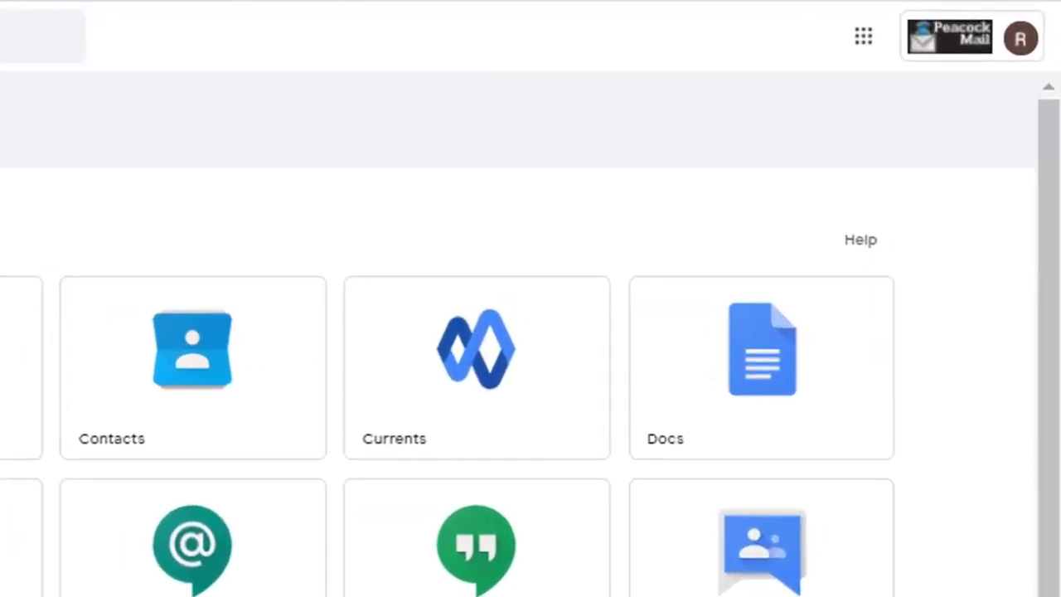
# Check the signed-in Google account, then scroll the Google apps list down to Blackboard
pyautogui.click(986, 41)
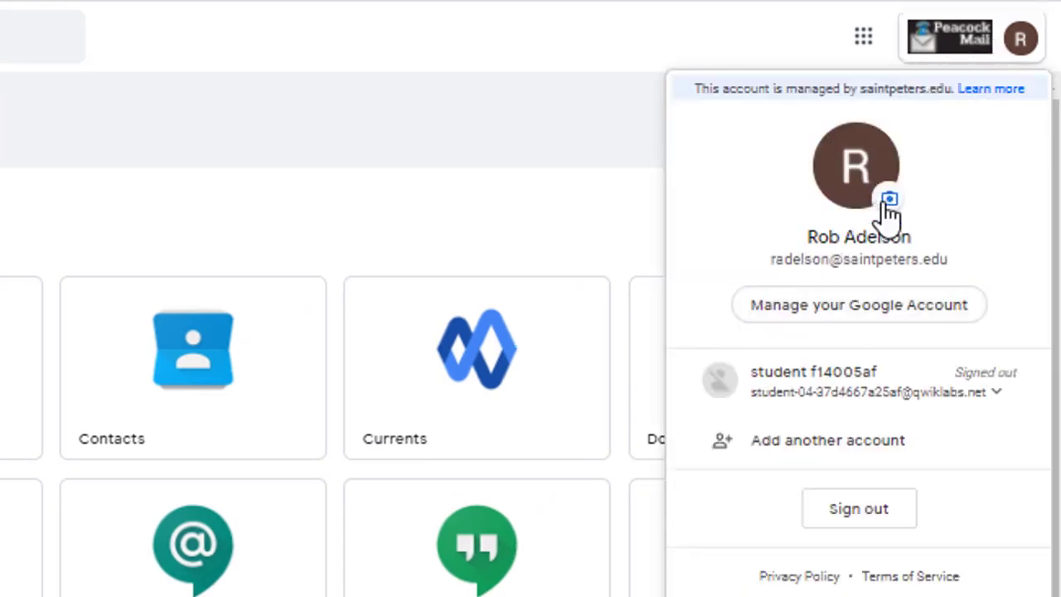
pyautogui.click(407, 108)
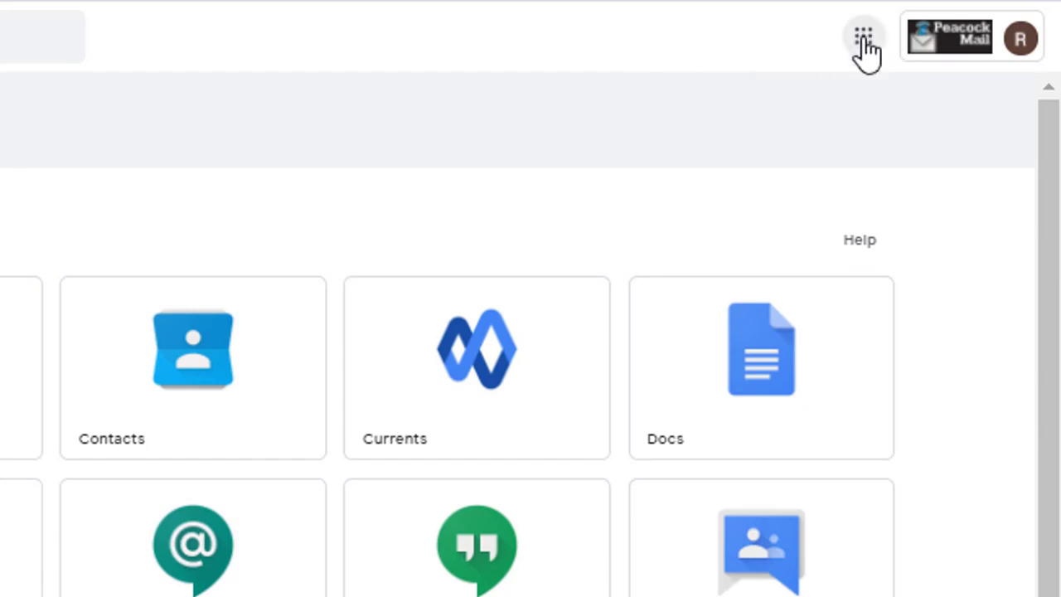
pyautogui.click(863, 40)
pyautogui.scroll(-2, 912, 220)
pyautogui.scroll(-10, 911, 220)
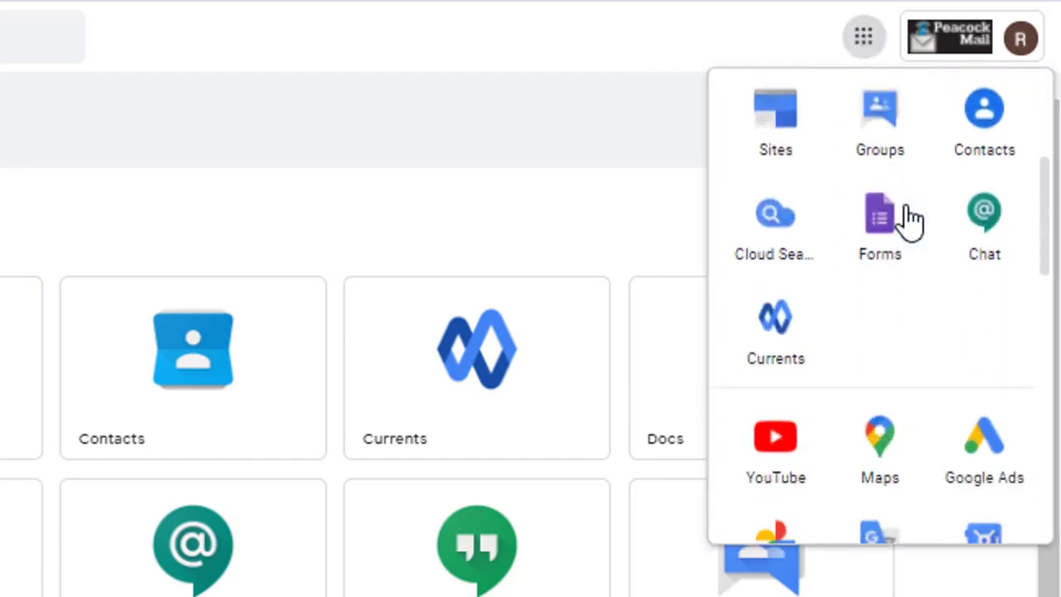
pyautogui.scroll(-3, 911, 219)
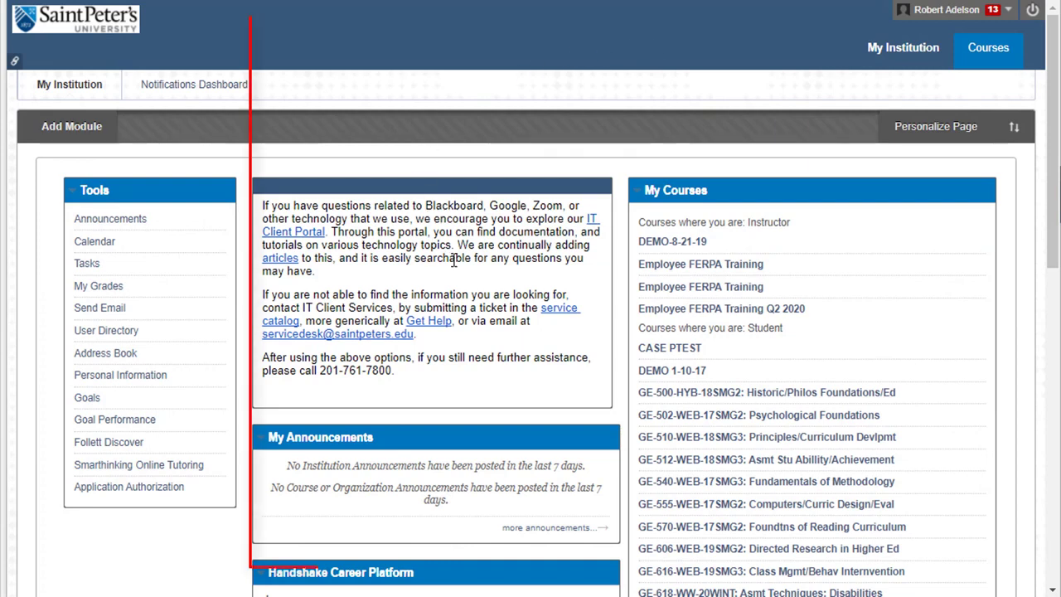
pyautogui.scroll(-4, 458, 254)
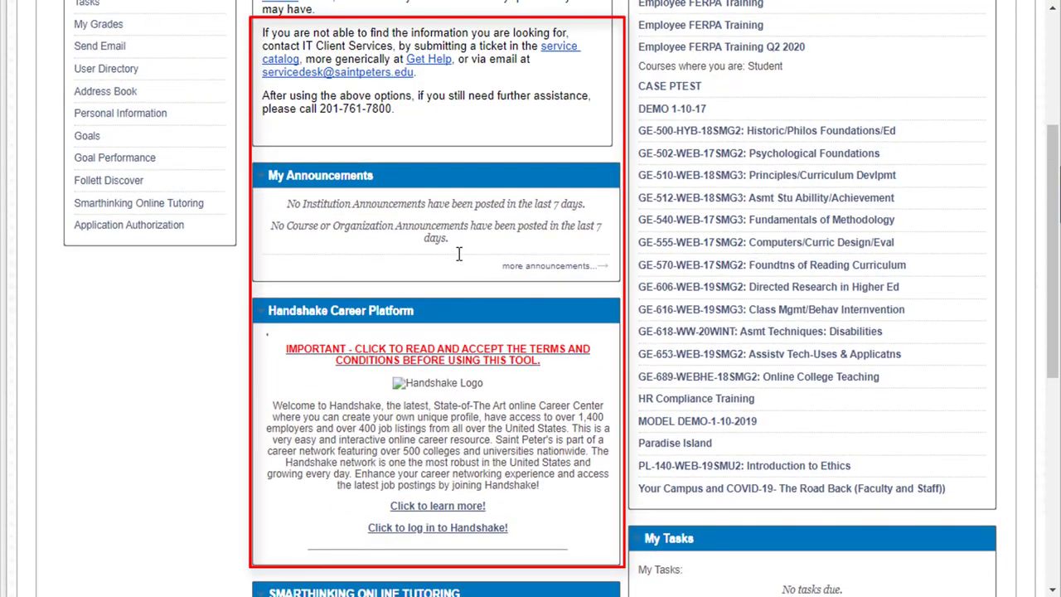
pyautogui.scroll(4, 458, 253)
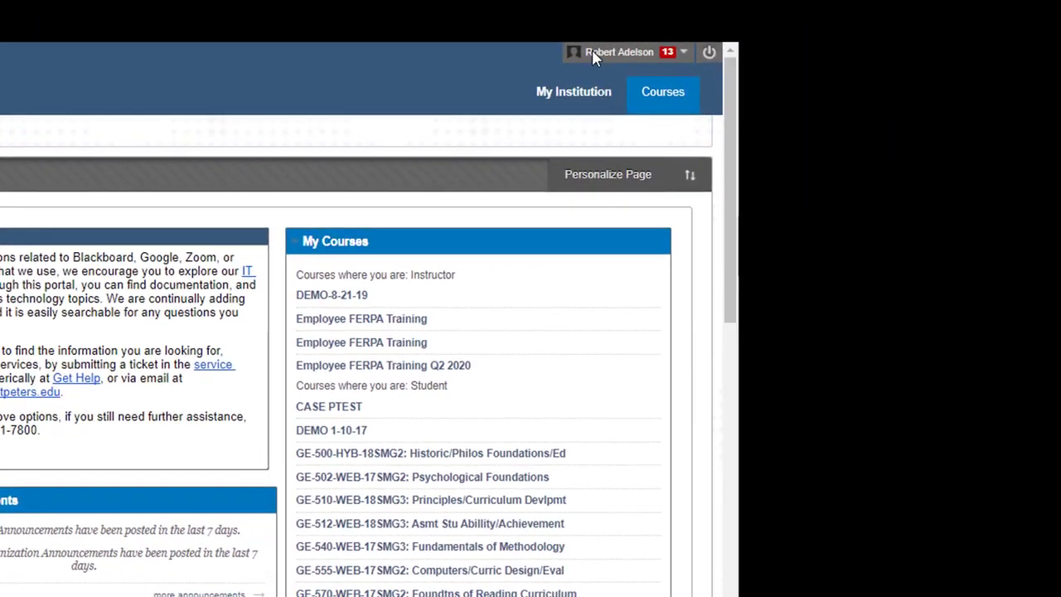
pyautogui.click(735, 34)
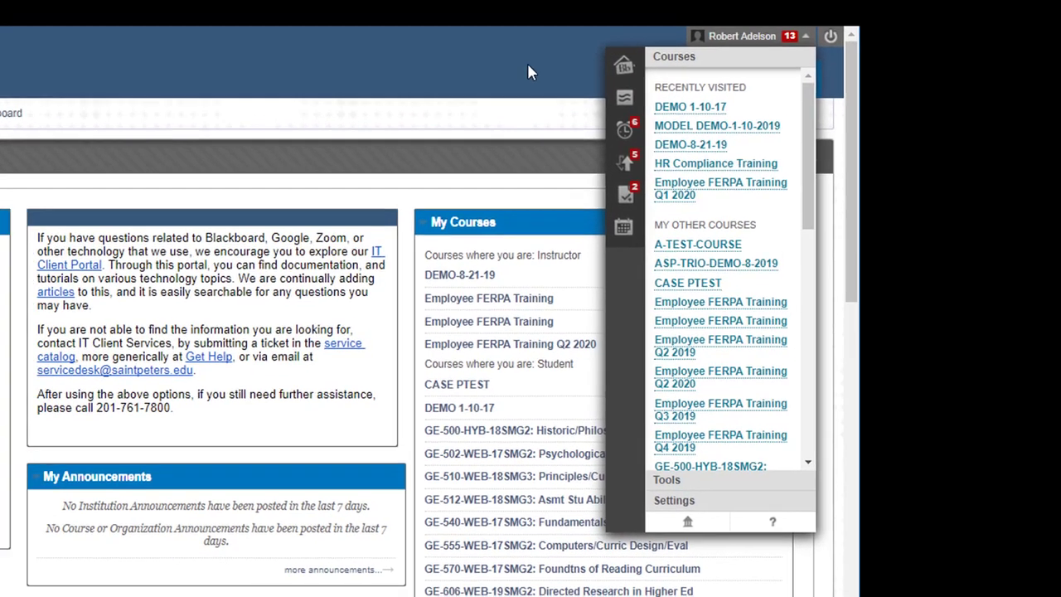
pyautogui.click(518, 48)
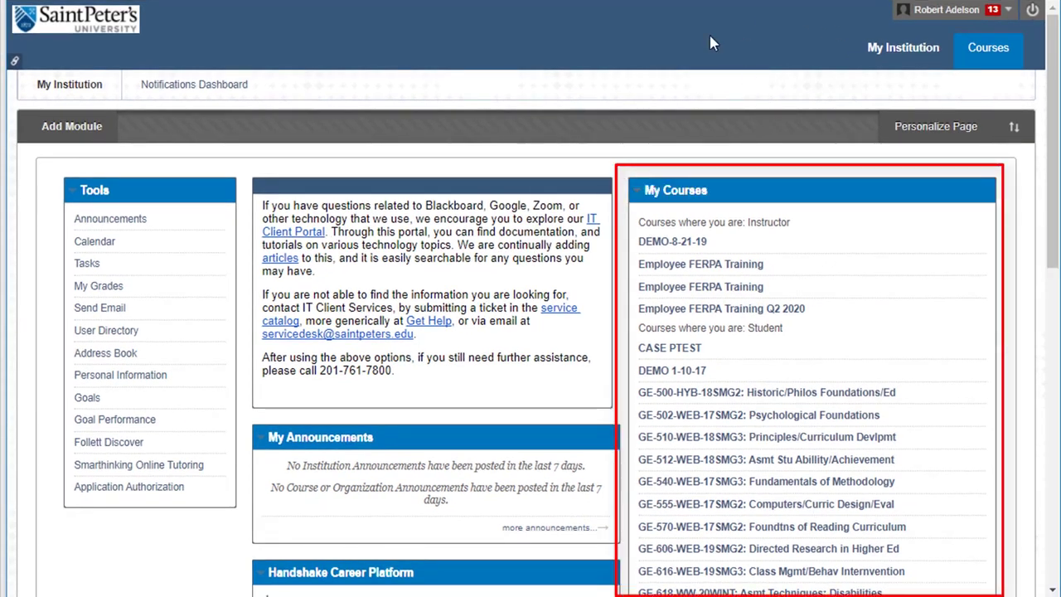
# Open the MODEL DEMO-1-10-2019 demo course from the My Courses list
pyautogui.click(678, 375)
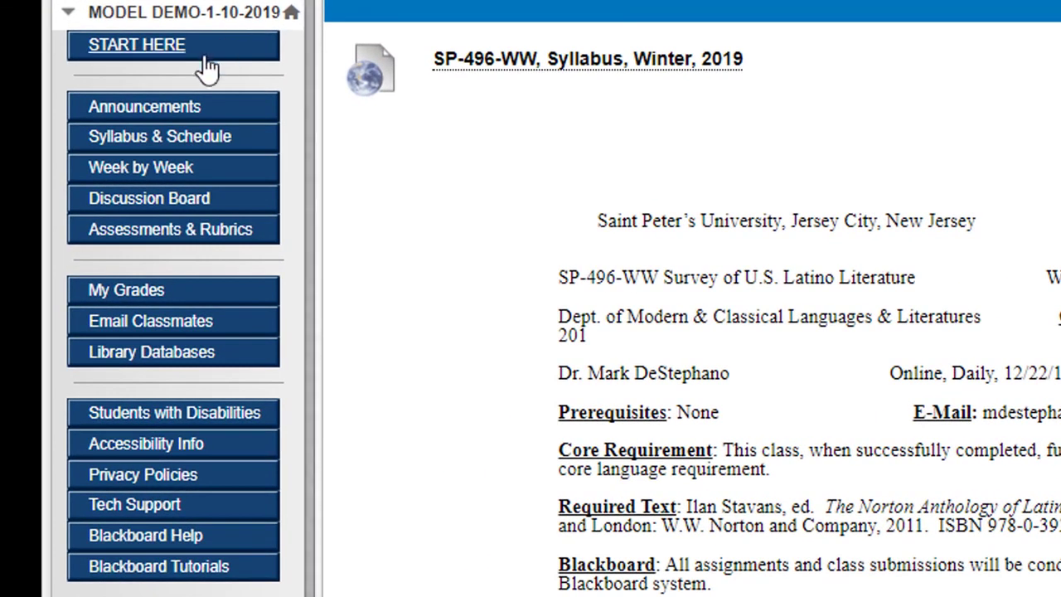
# Look through the course's START HERE page and then its Announcements
pyautogui.click(155, 60)
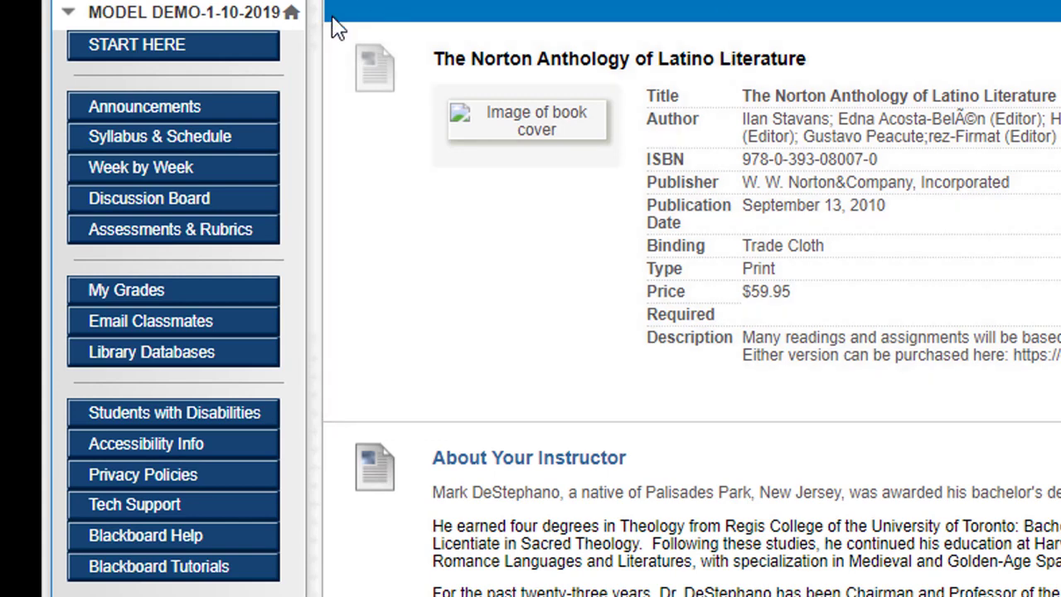
pyautogui.click(207, 116)
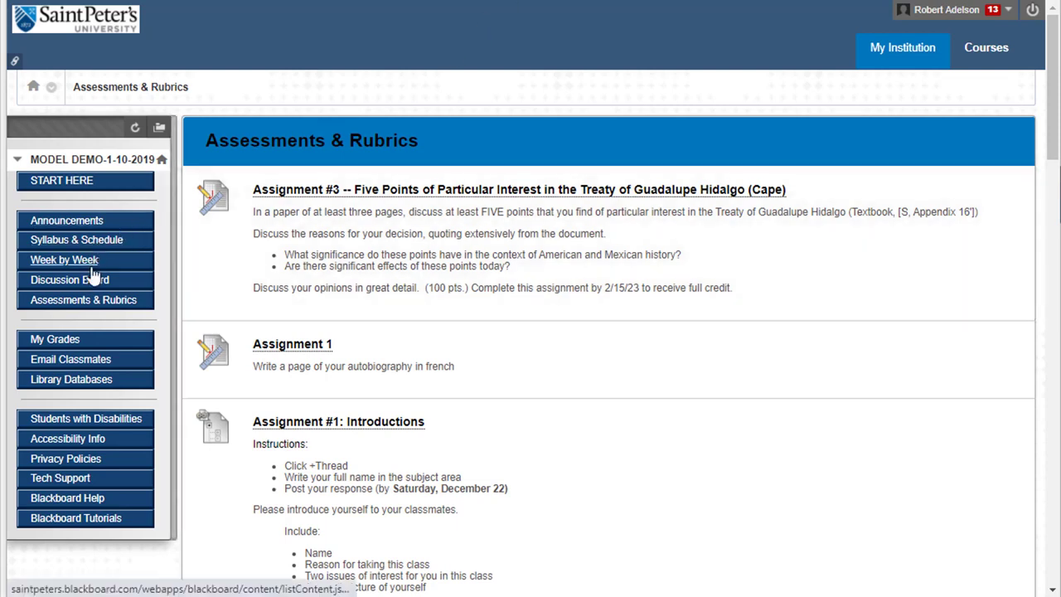
# Open Assignment #3 from the course's Assessments & Rubrics page
pyautogui.click(84, 303)
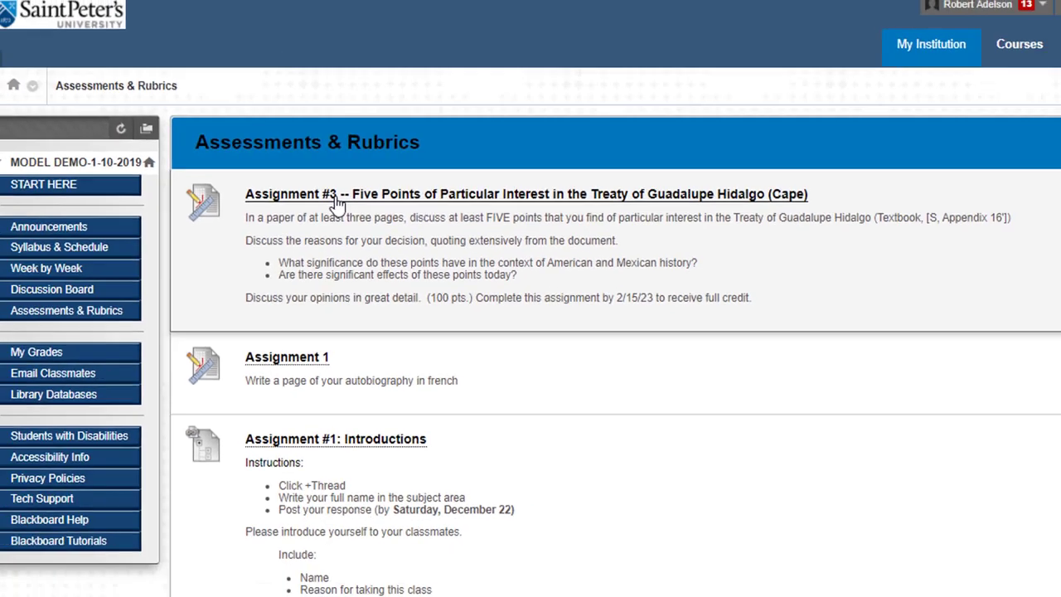
pyautogui.click(316, 240)
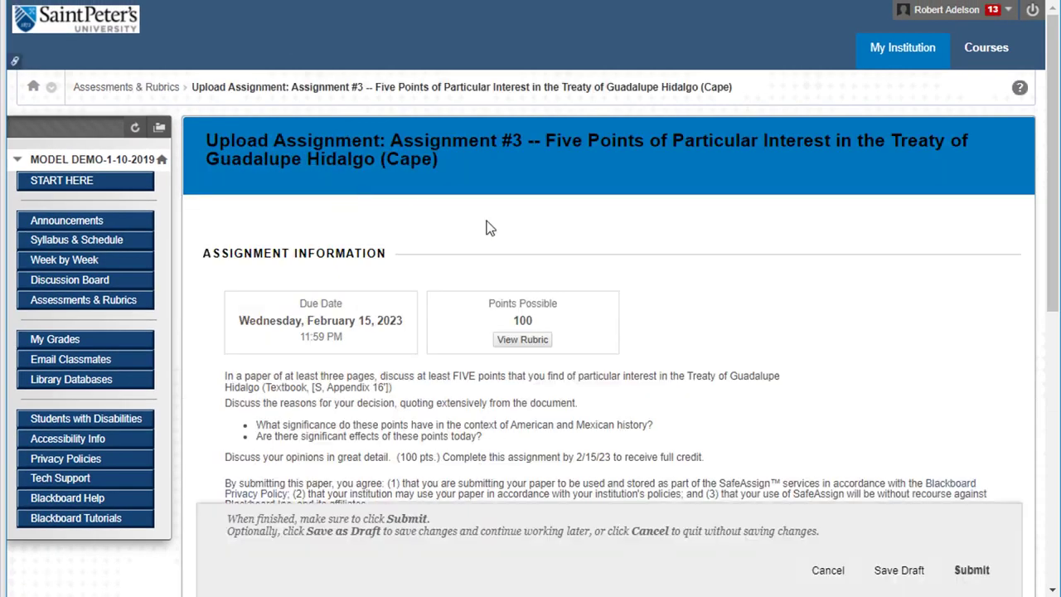
pyautogui.scroll(-1, 654, 292)
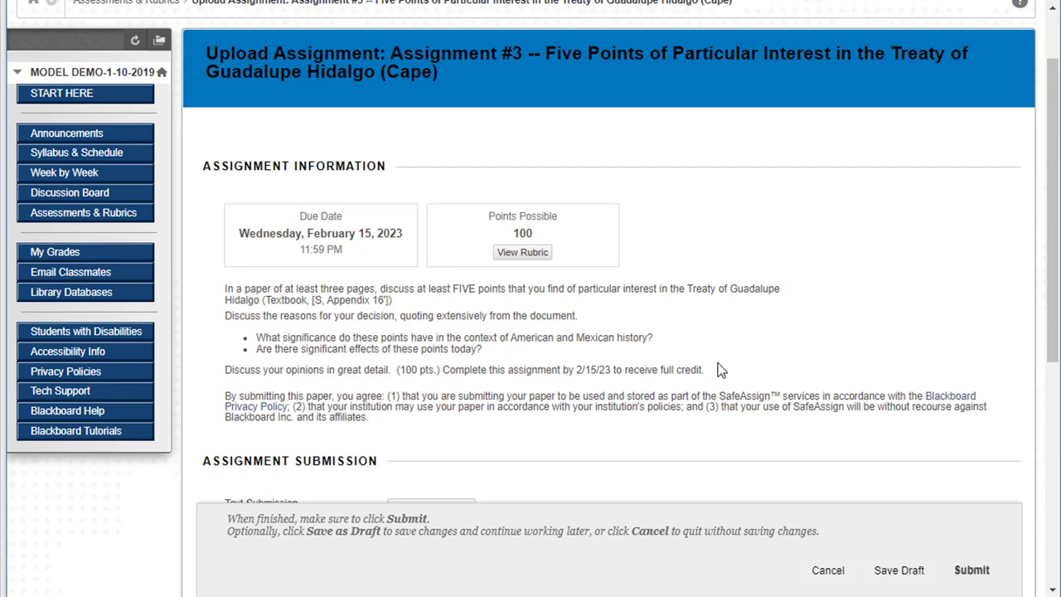
pyautogui.moveTo(718, 369); pyautogui.dragTo(211, 288)
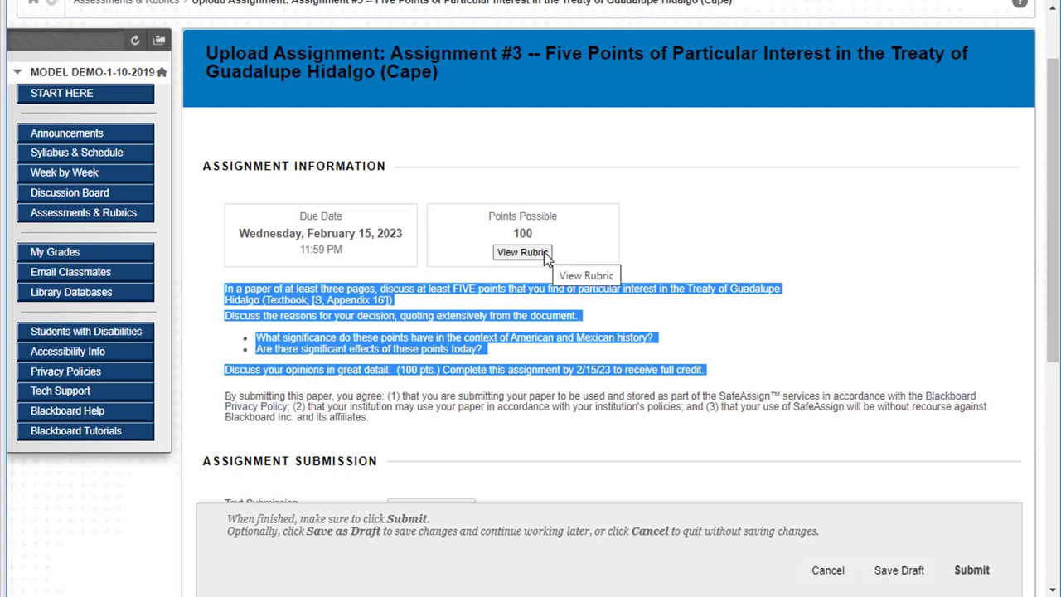
pyautogui.click(580, 257)
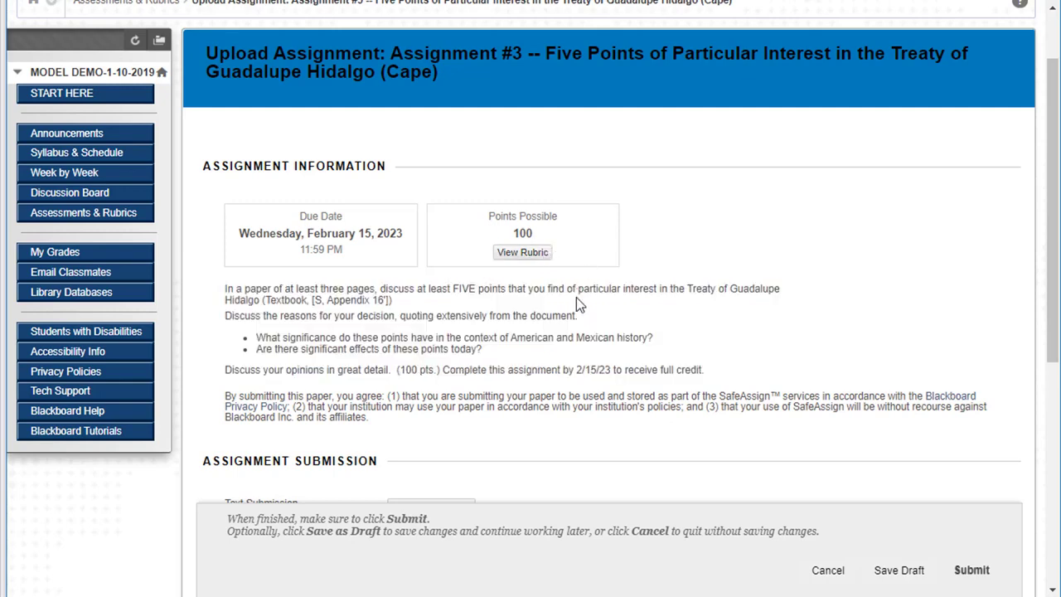
pyautogui.scroll(-3, 578, 305)
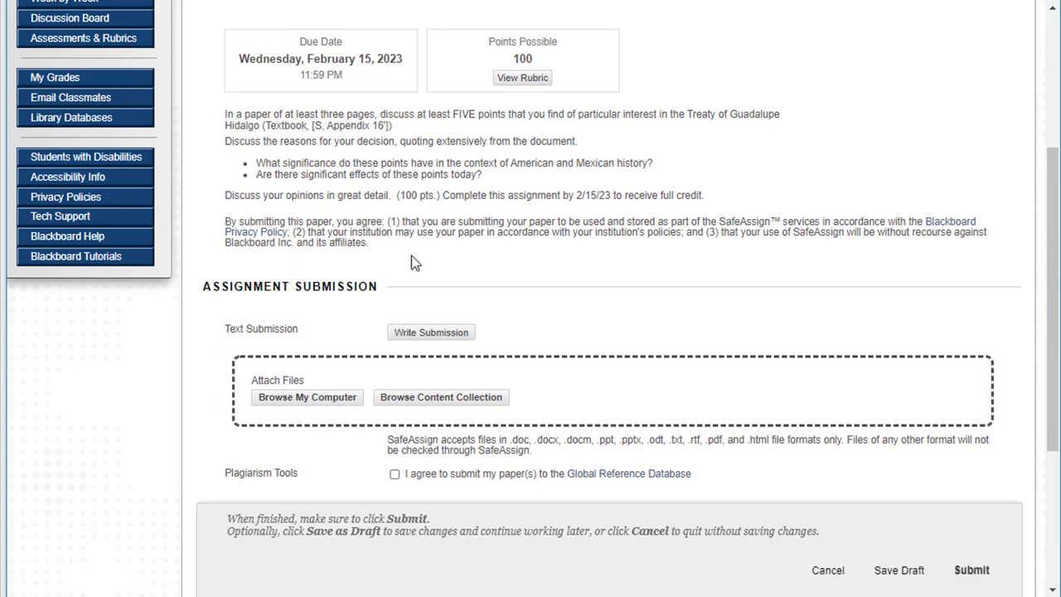
pyautogui.scroll(-2, 411, 256)
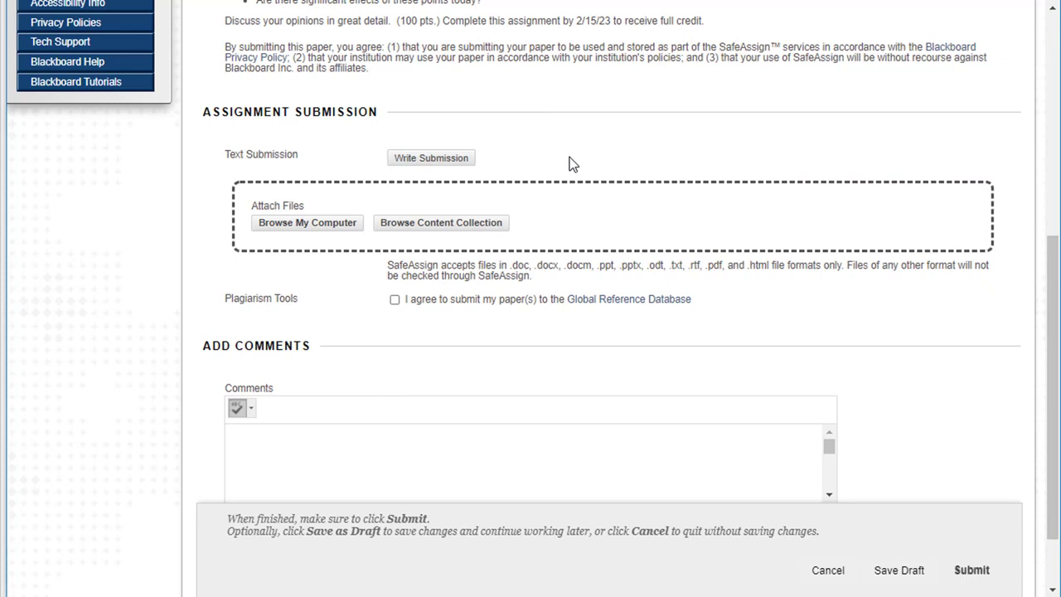
# Start a written submission for Assignment #3 and expand the full editor toolbar
pyautogui.click(441, 159)
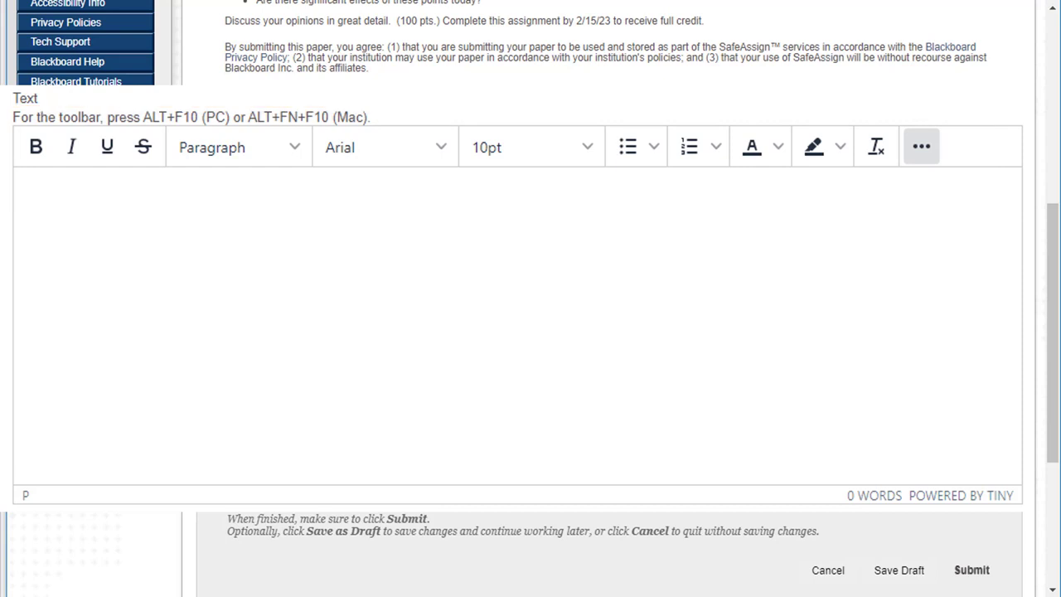
pyautogui.click(921, 147)
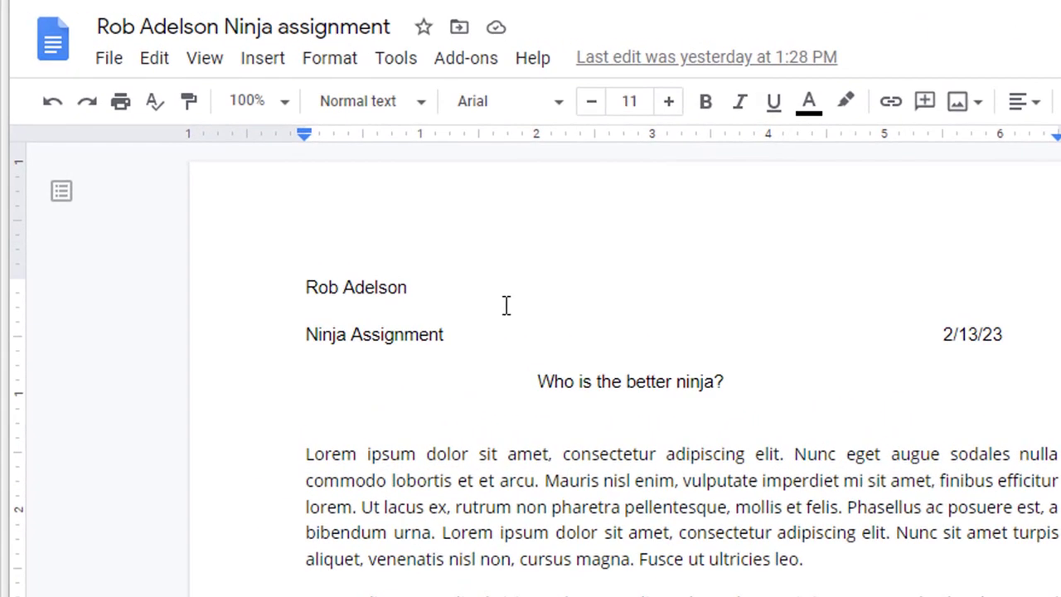
# Download the Ninja assignment Google Doc as a PDF Document (.pdf)
pyautogui.click(106, 55)
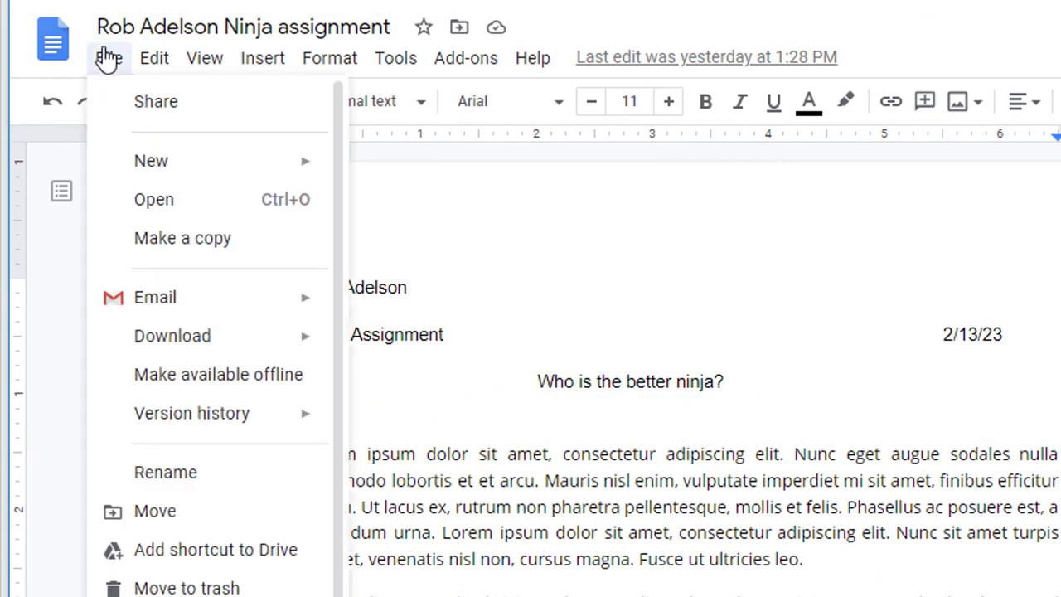
pyautogui.moveTo(237, 348)
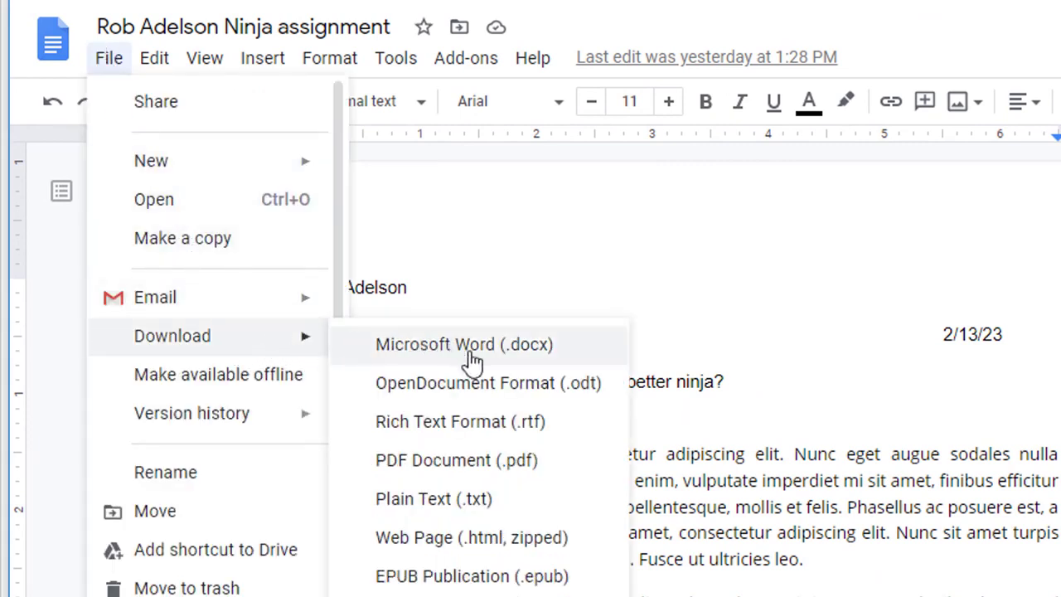
pyautogui.click(489, 463)
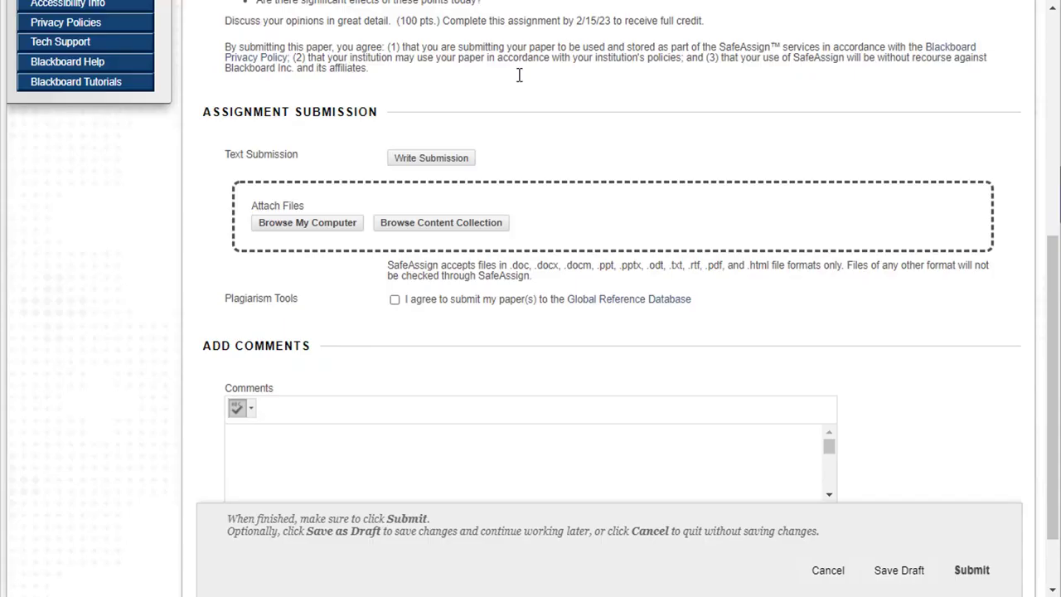
# Choose the Ninja assignment PDF from the computer and attach it to Assignment #3
pyautogui.click(319, 225)
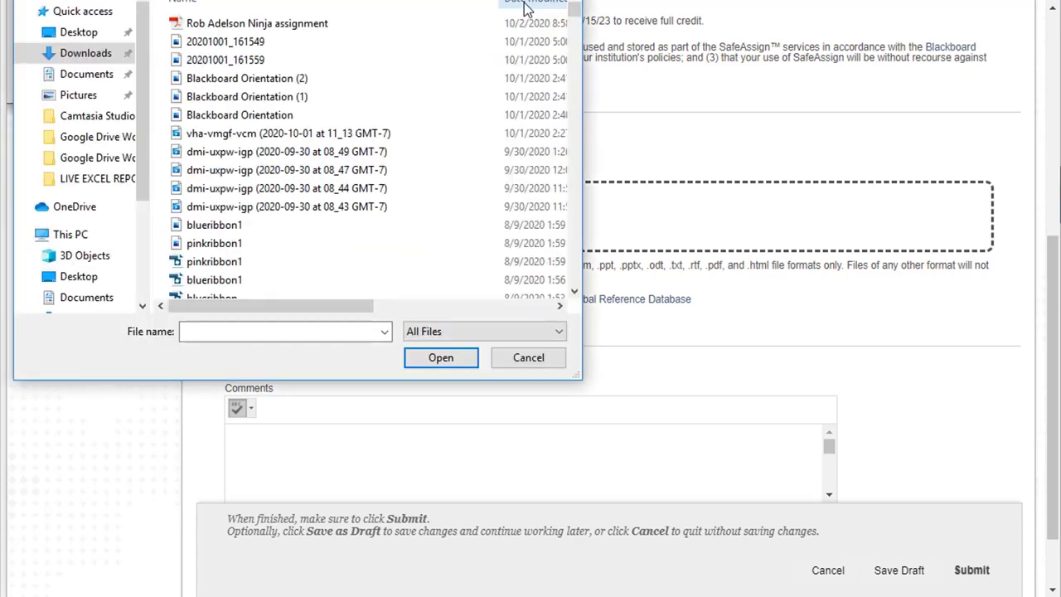
pyautogui.click(319, 25)
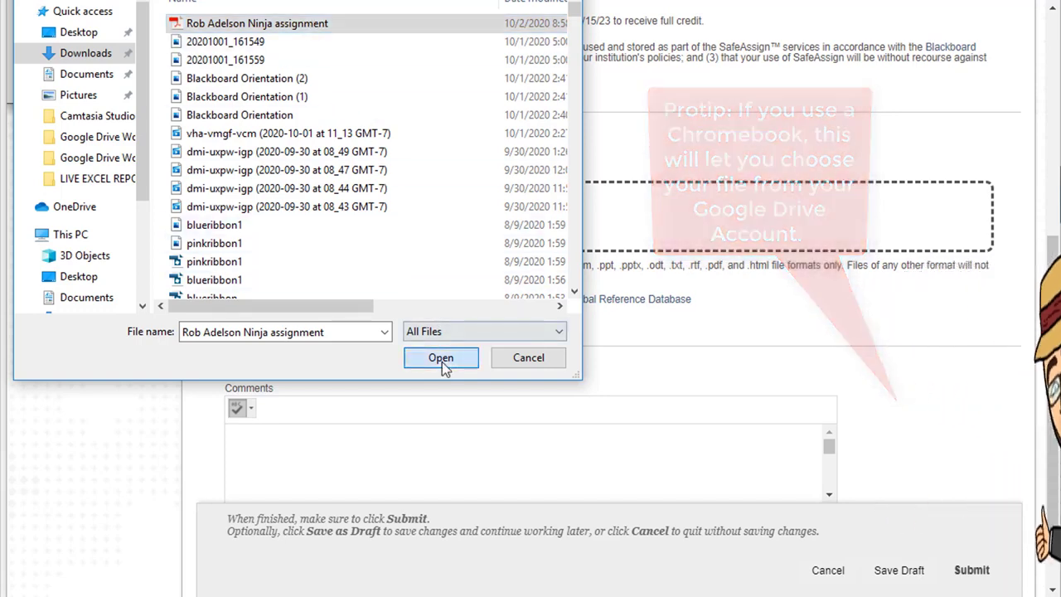
pyautogui.click(441, 358)
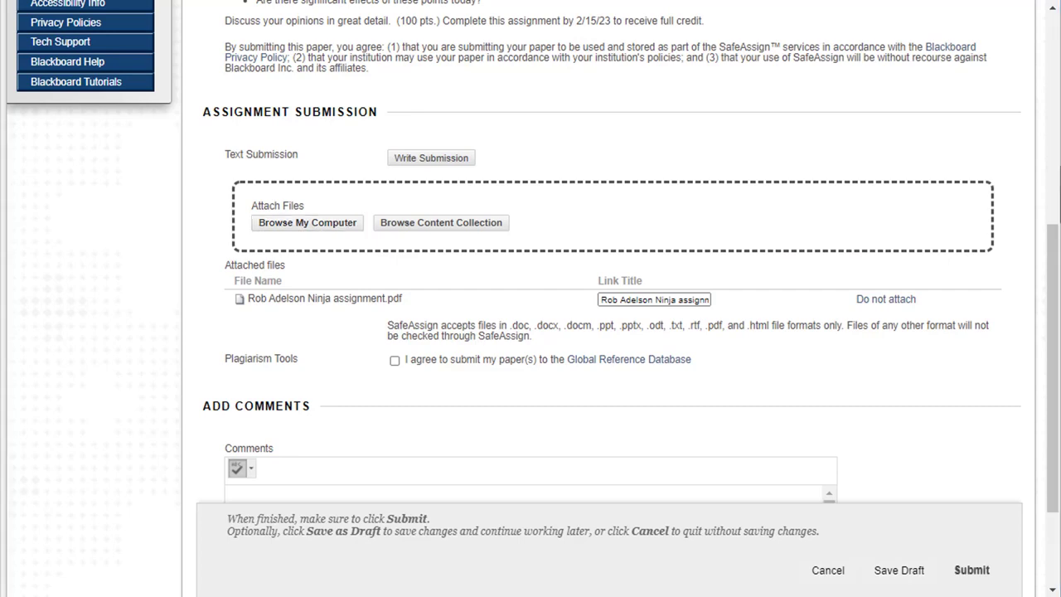
# Comment 'I think i did good.' on the submission and submit Assignment #3
pyautogui.scroll(-2, 400, 391)
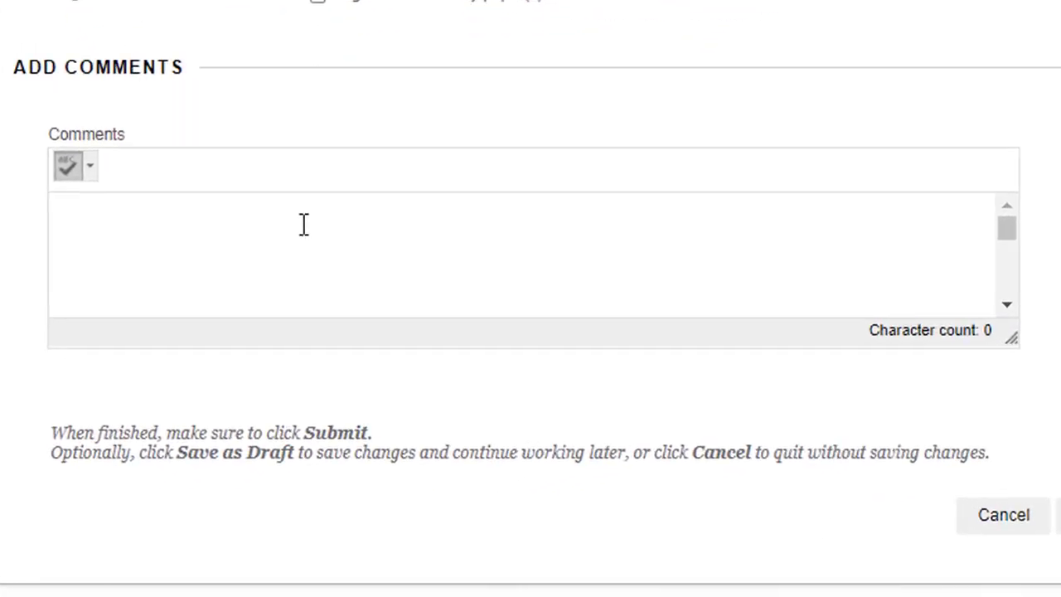
pyautogui.click(304, 224)
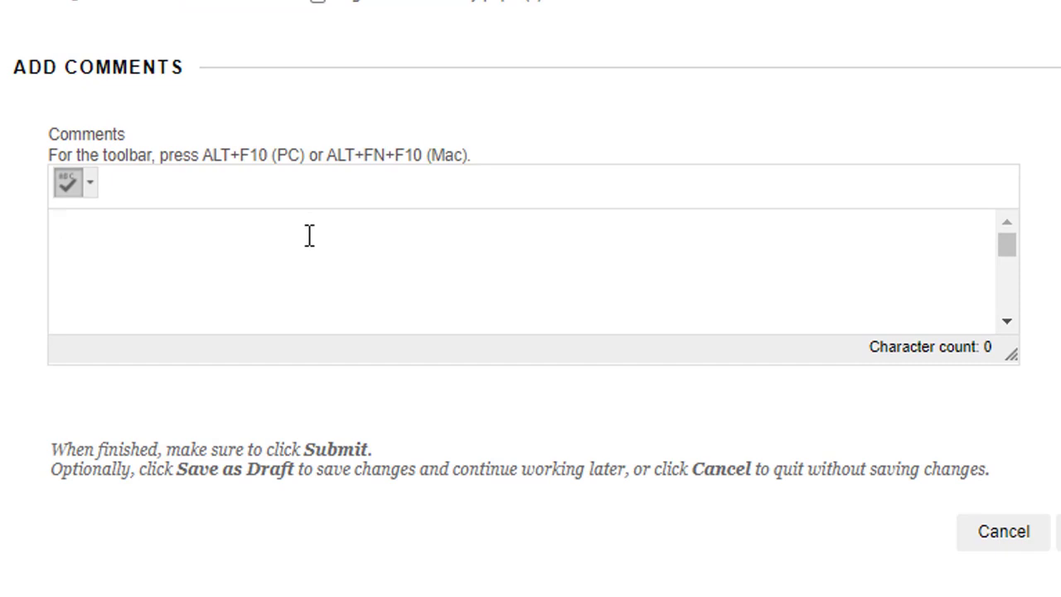
pyautogui.write('I think i did good')
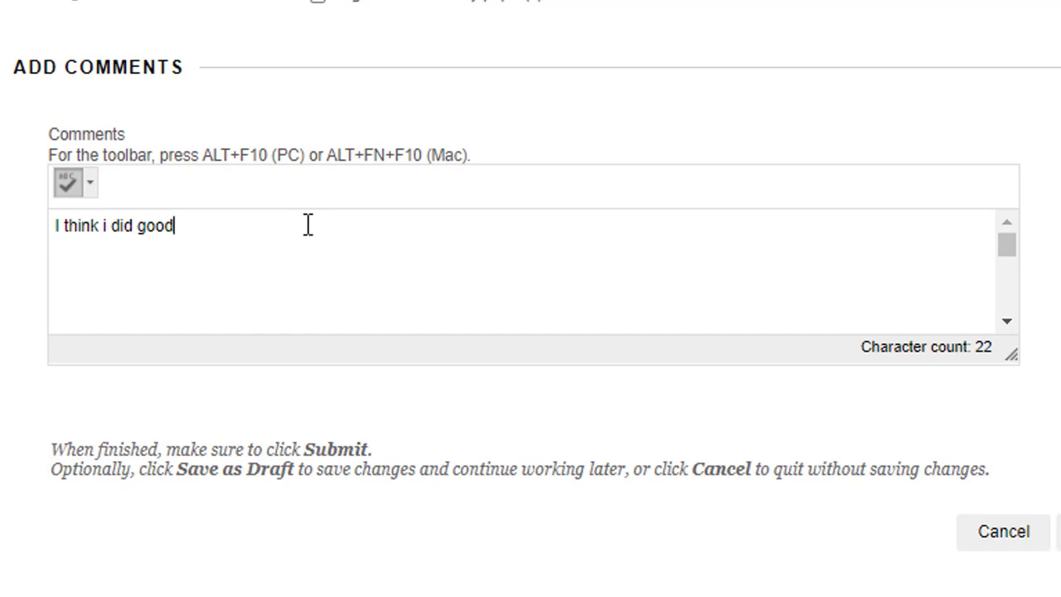
pyautogui.write('.')
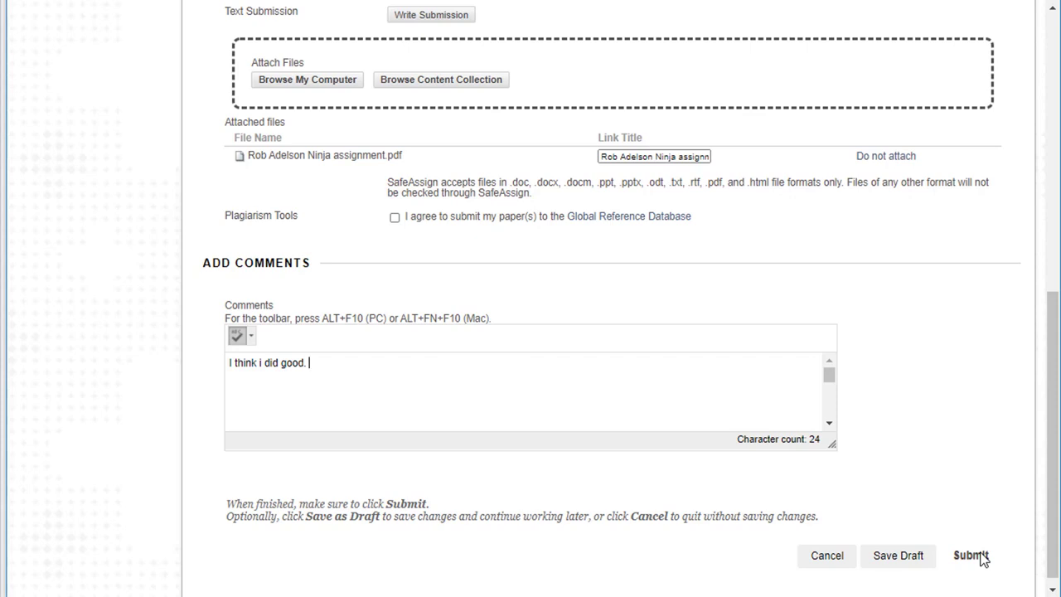
pyautogui.click(971, 556)
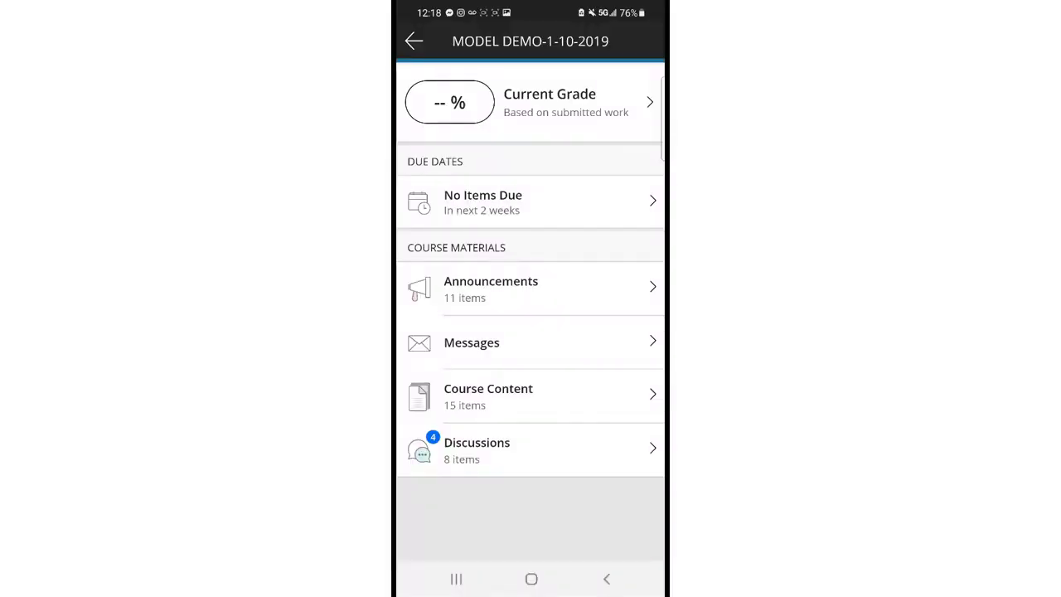
# Open Assignment 1 via Course Content > Assessments & Rubrics in the mobile app
pyautogui.click(488, 396)
pyautogui.click(508, 348)
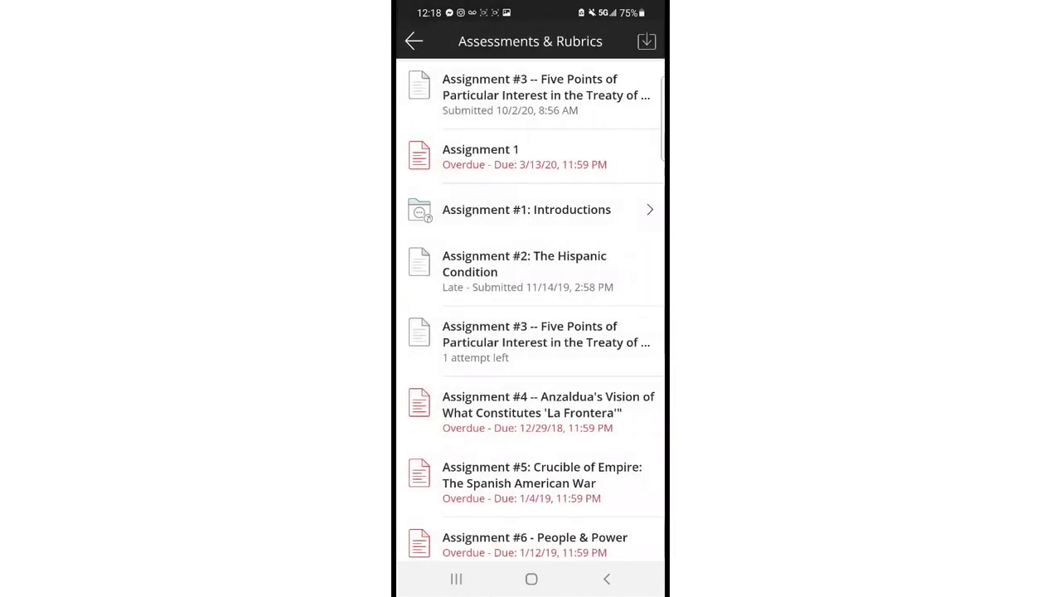
pyautogui.click(481, 156)
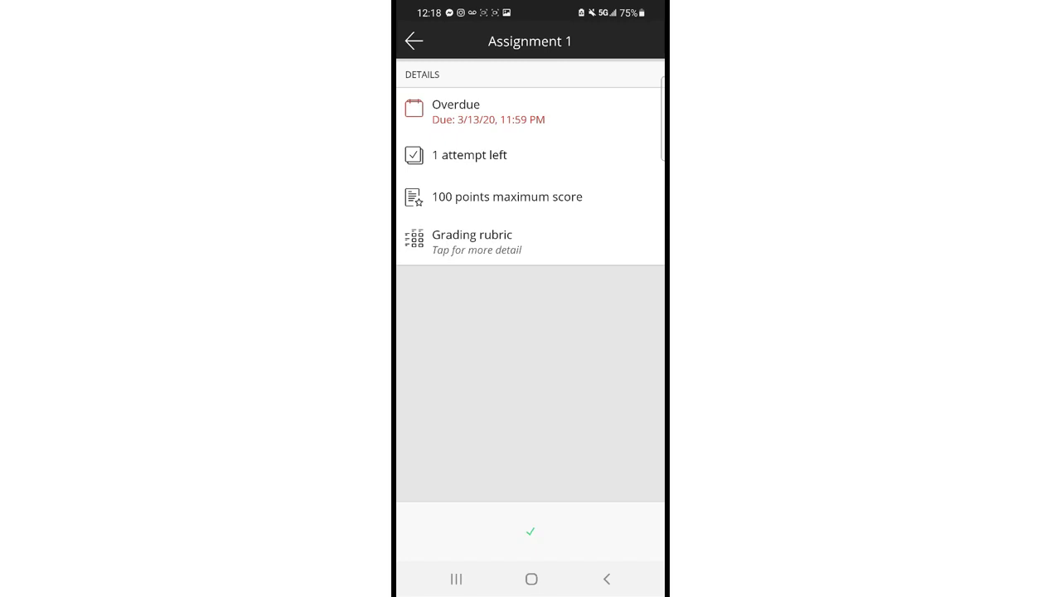
# Continue Attempt 1, choose Add file, and allow the app access to photos and media
pyautogui.click(529, 544)
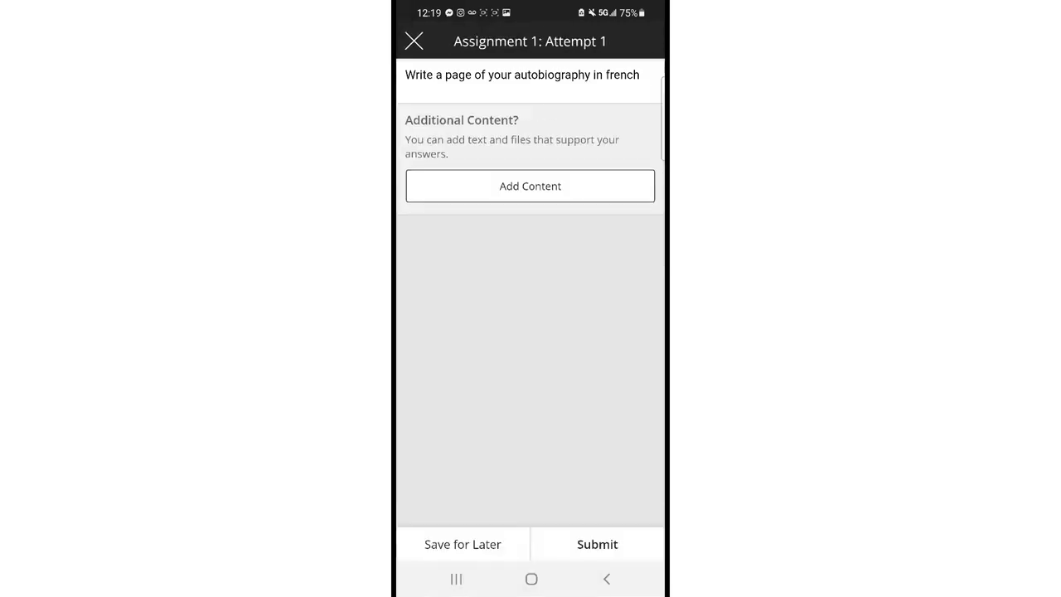
pyautogui.click(529, 185)
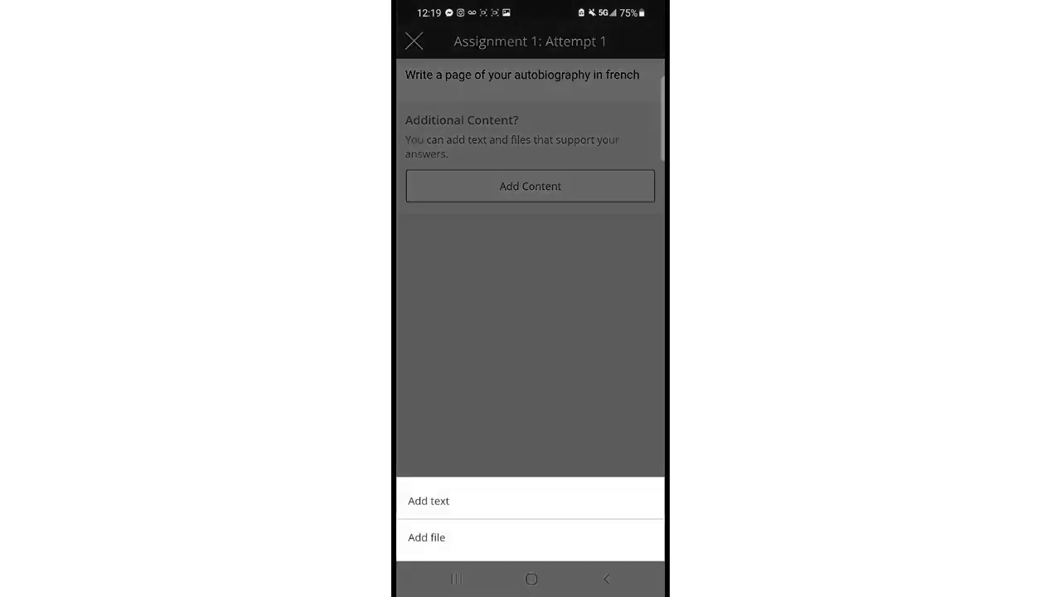
pyautogui.click(426, 537)
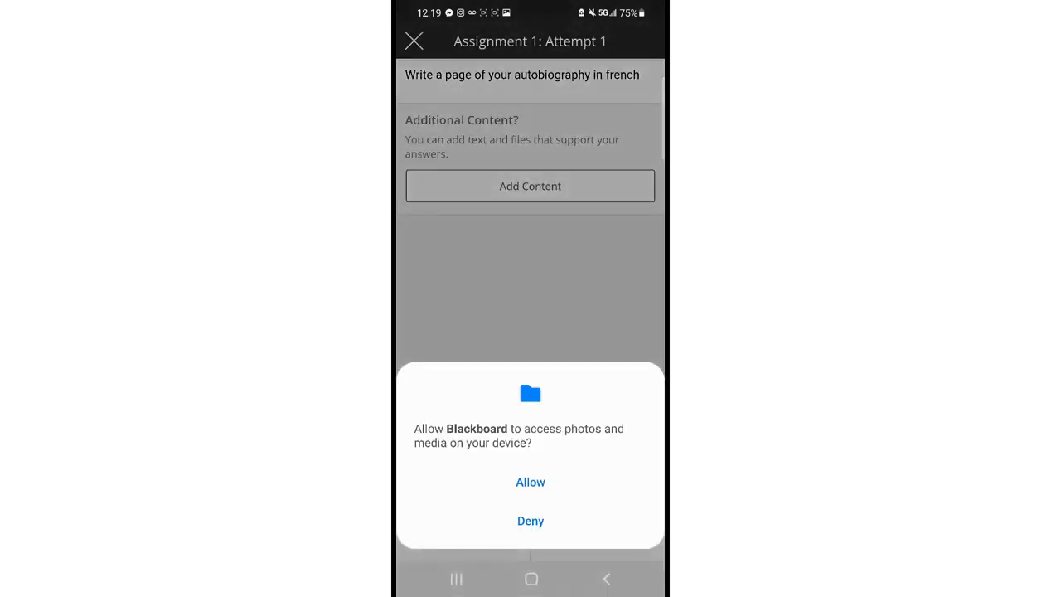
pyautogui.click(531, 482)
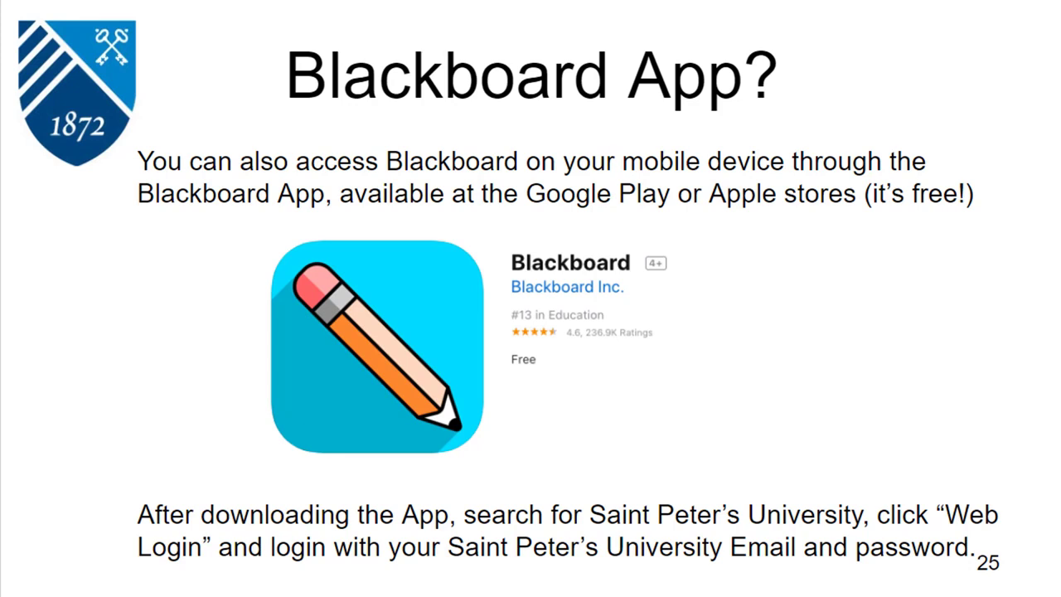
# Circle the Blackboard app icon in red ink, erase the mark, and advance to slide 26
pyautogui.moveTo(454, 187)
pyautogui.mouseDown()
pyautogui.moveTo(263, 255)
pyautogui.moveTo(718, 402)
pyautogui.moveTo(327, 203)
pyautogui.mouseUp()
pyautogui.press('e')
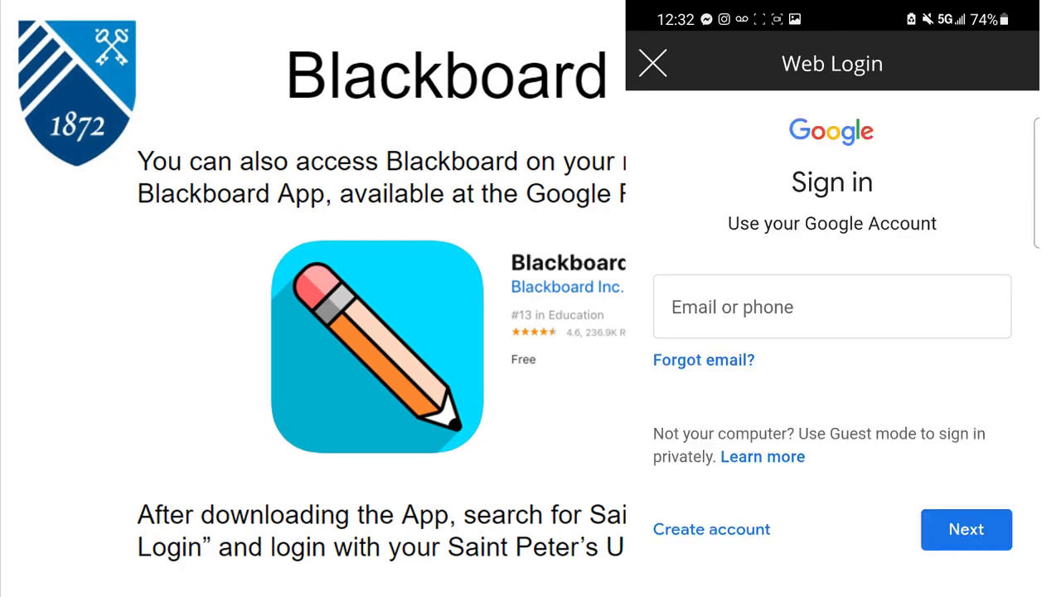
pyautogui.press('Right')
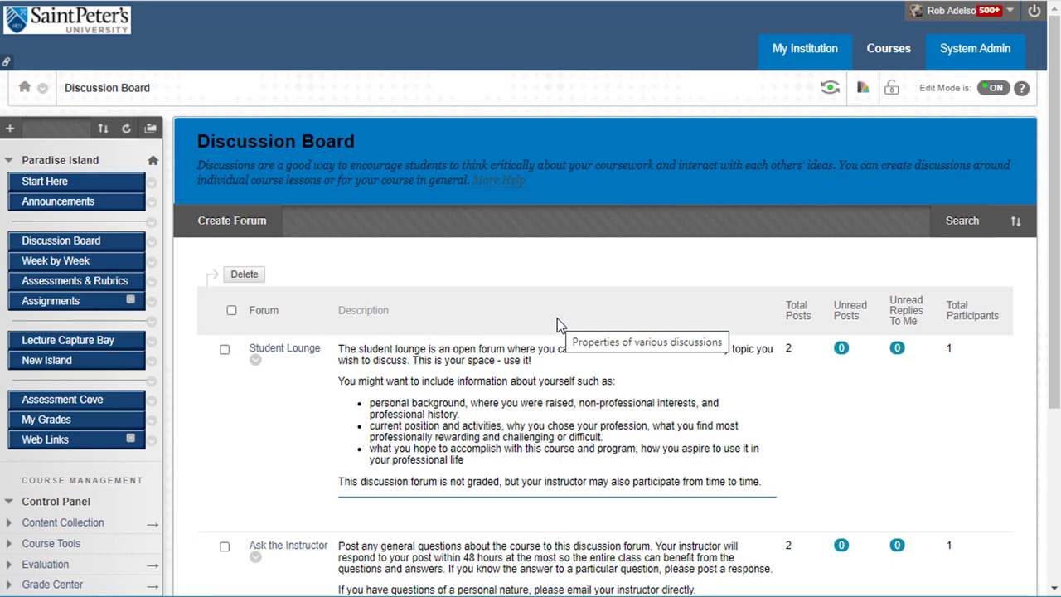
# Open the Student Lounge forum to see its thread about connecting to Google Meet from home
pyautogui.scroll(-1, 557, 323)
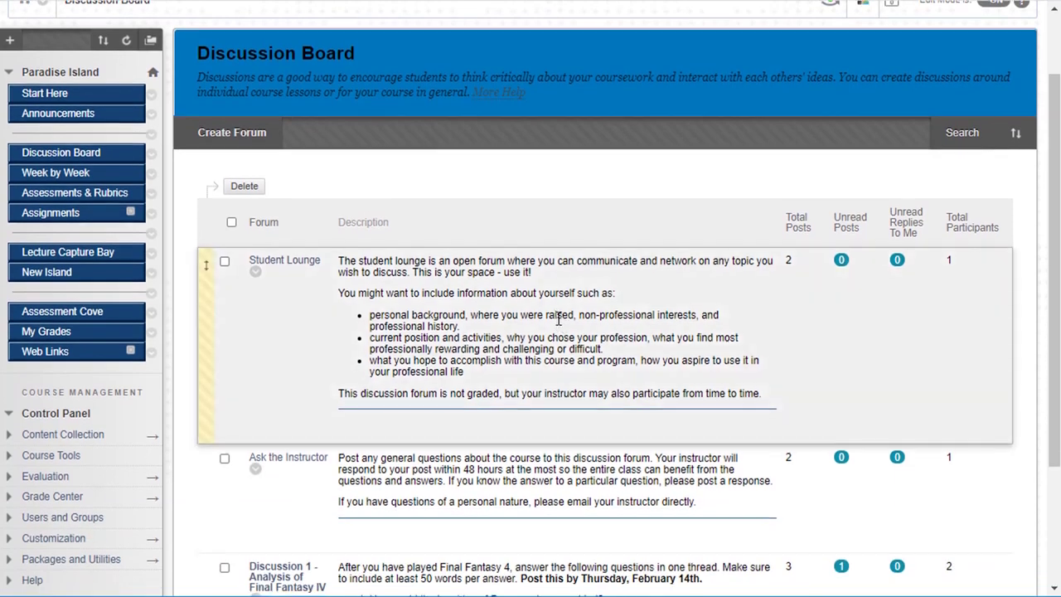
pyautogui.scroll(-1, 558, 323)
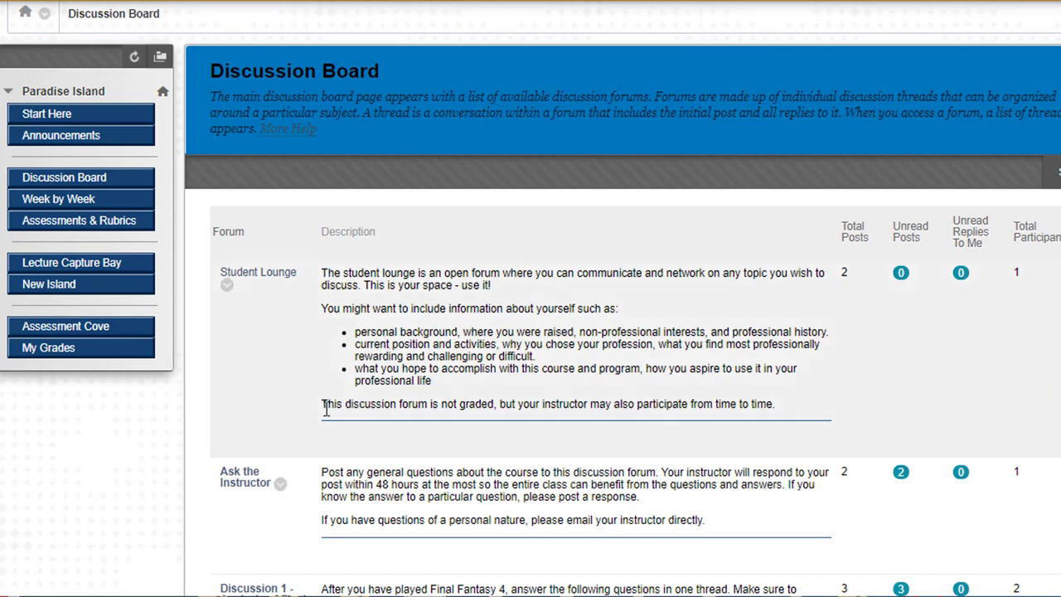
pyautogui.click(271, 282)
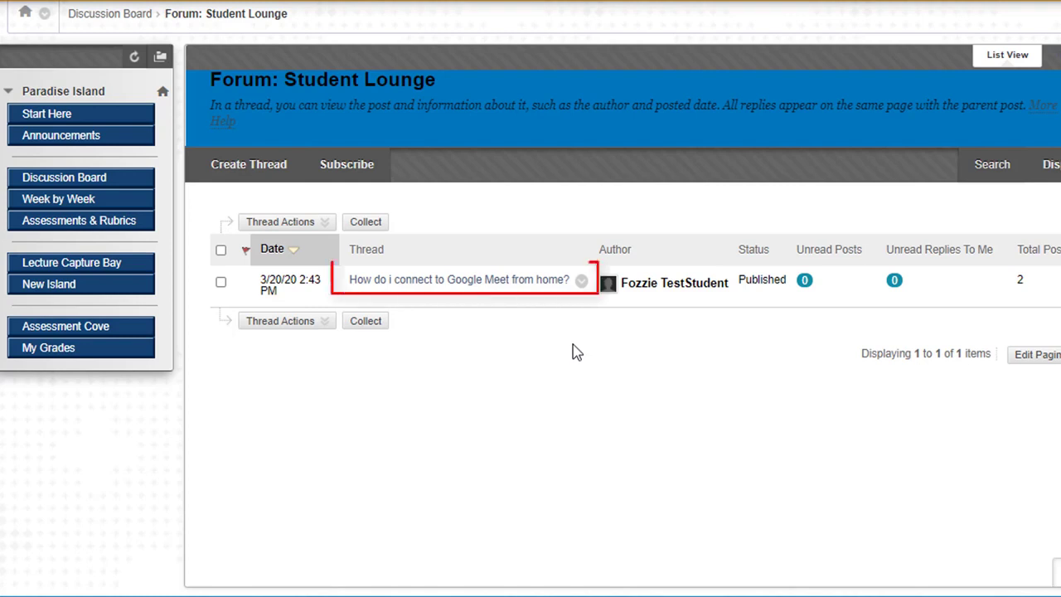
# Open the Google Meet question thread and start a reply to its first post
pyautogui.click(500, 282)
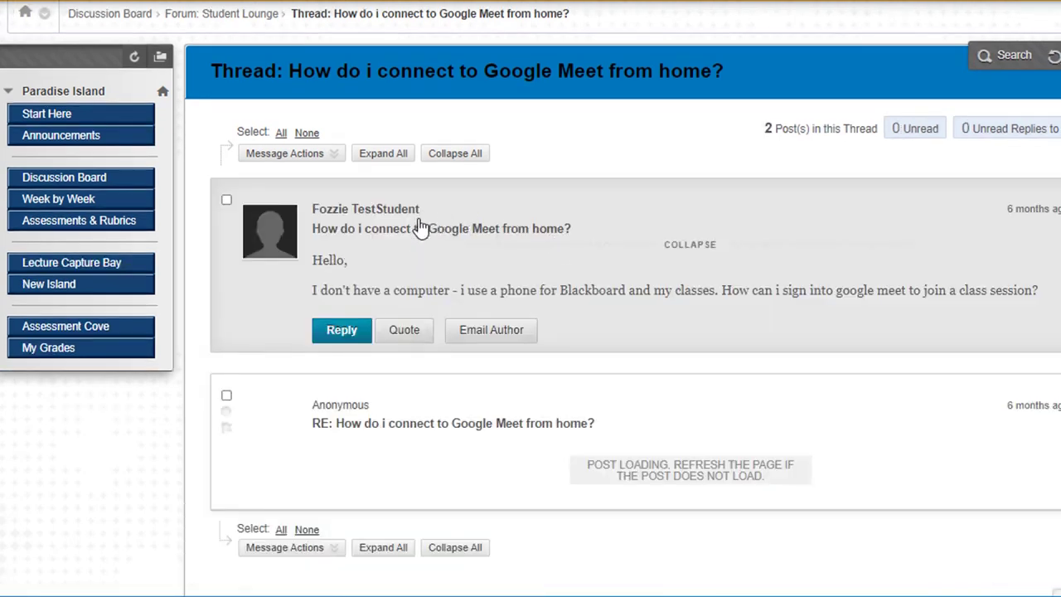
pyautogui.scroll(-1, 422, 220)
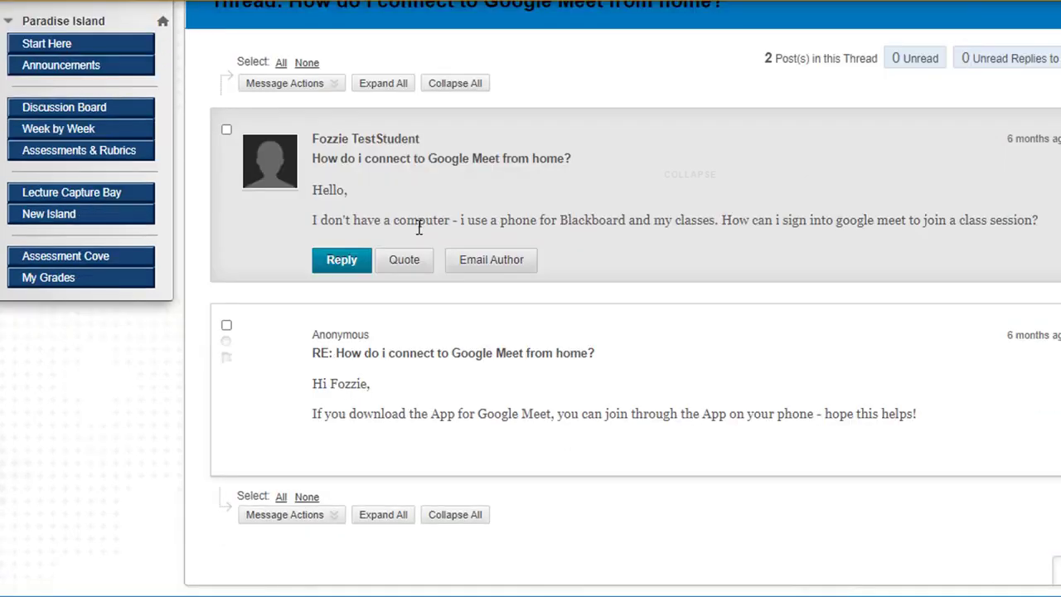
pyautogui.click(330, 265)
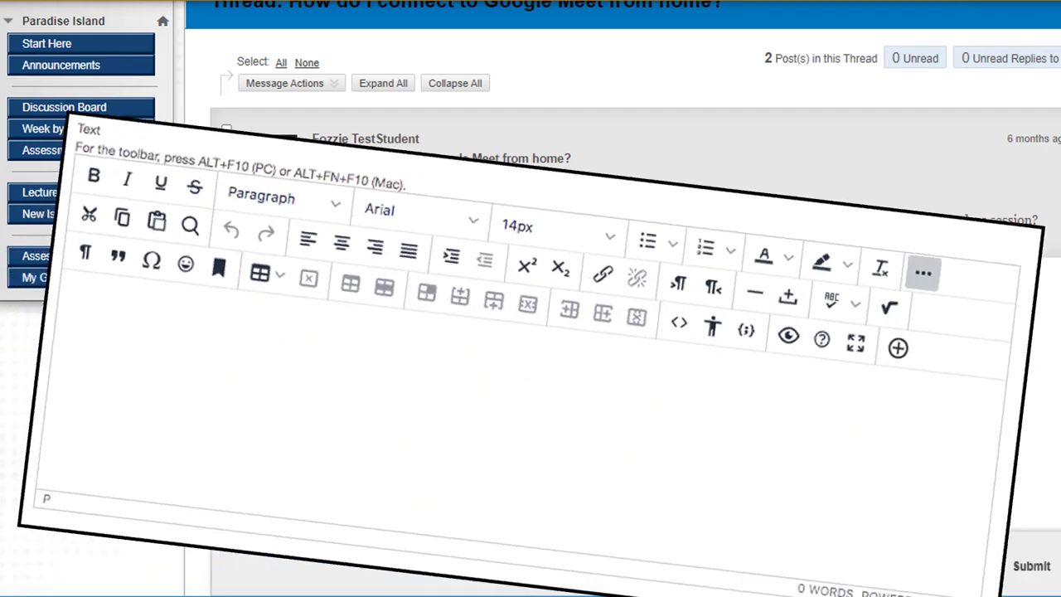
# Abandon the reply and go back to the Discussion Board forum list
pyautogui.scroll(-2, 531, 331)
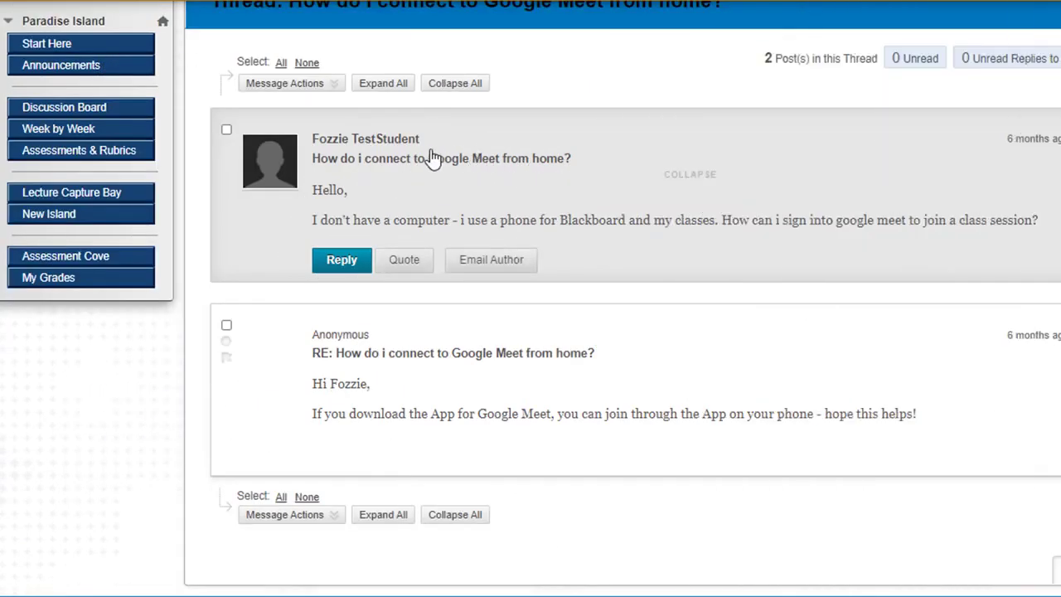
pyautogui.scroll(1, 434, 158)
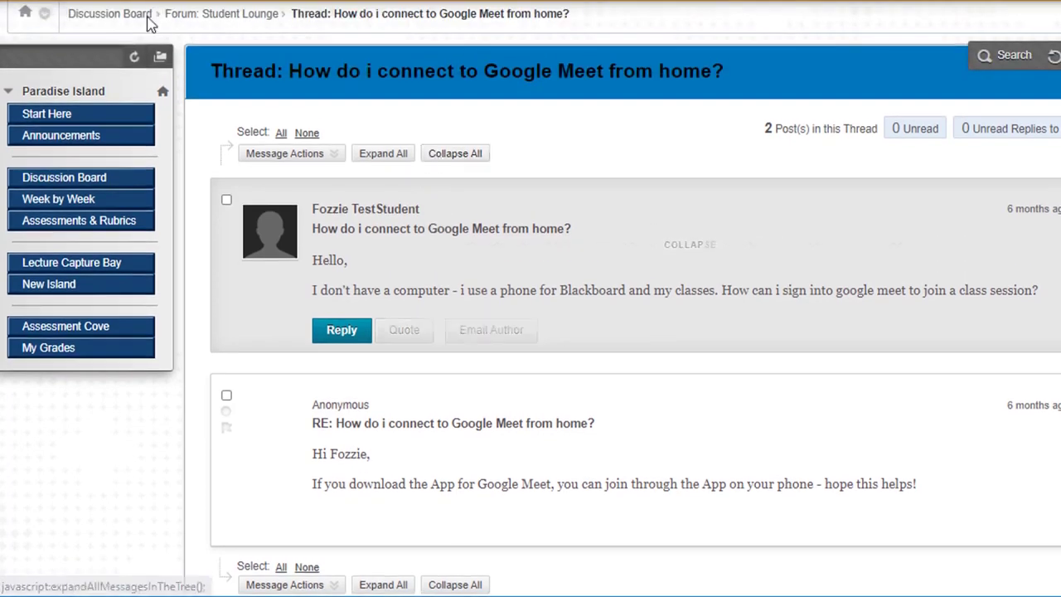
pyautogui.click(121, 13)
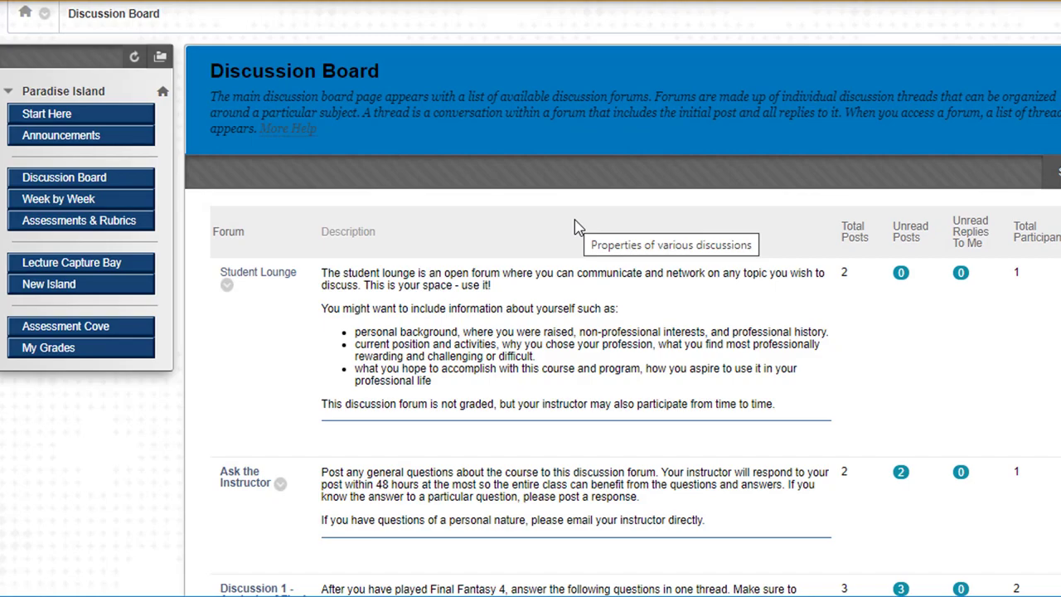
# Open the Discussion 1 - Analysis of Final Fantasy IV forum and start a new thread
pyautogui.scroll(-3, 577, 228)
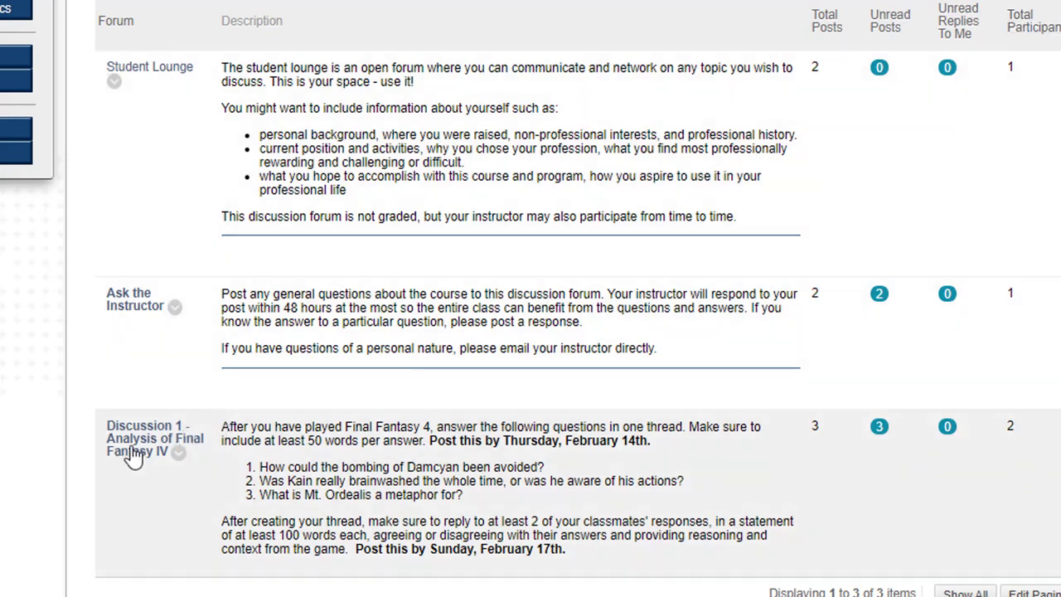
pyautogui.click(144, 446)
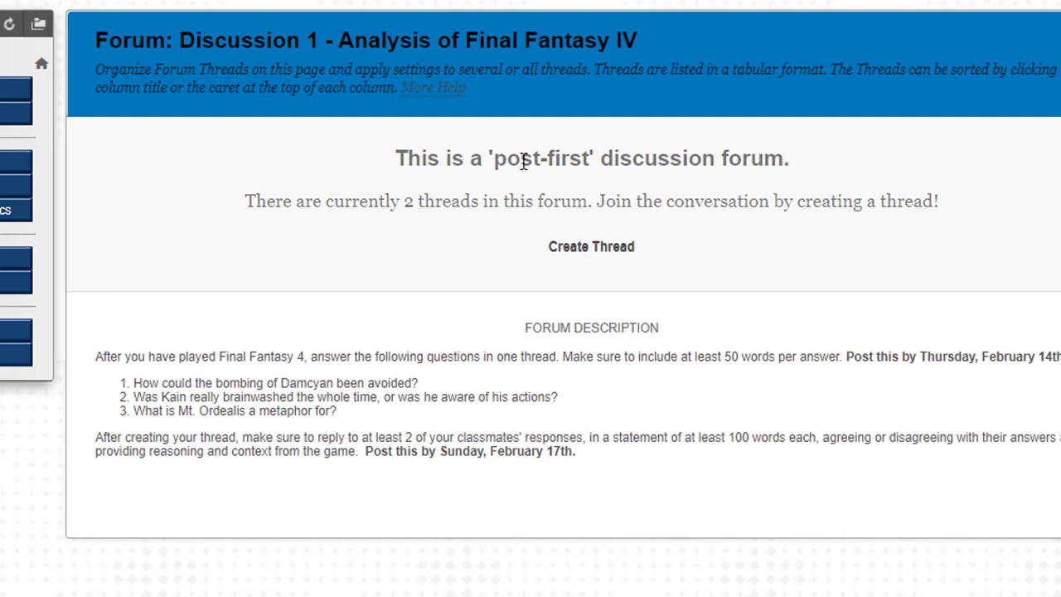
pyautogui.click(591, 247)
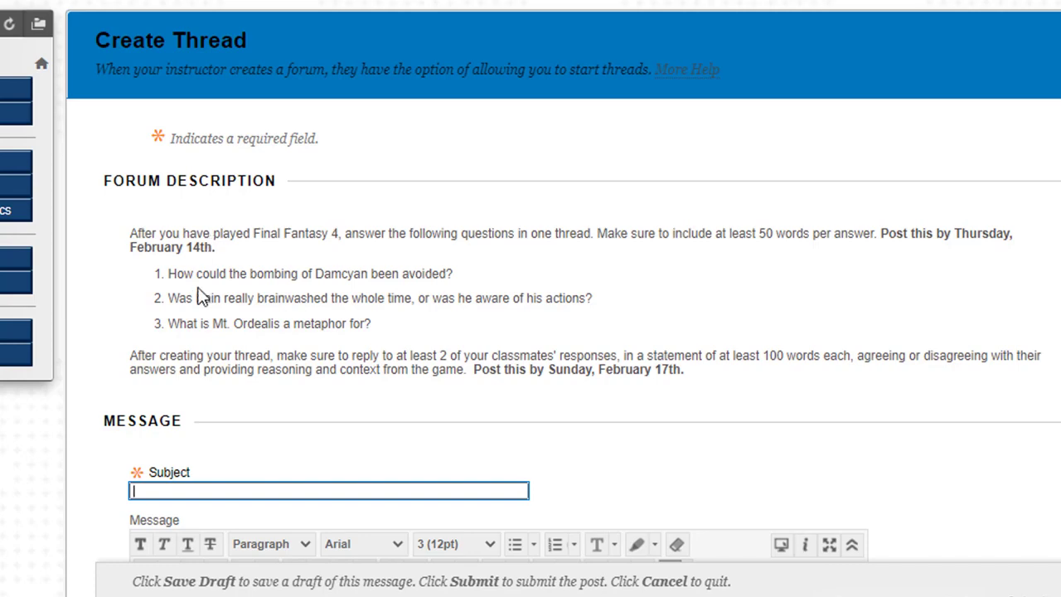
# Enter the subject '[student name] - My reply to FF4 question', fixing 'rerply' to 'reply', and post it
pyautogui.scroll(-3, 203, 297)
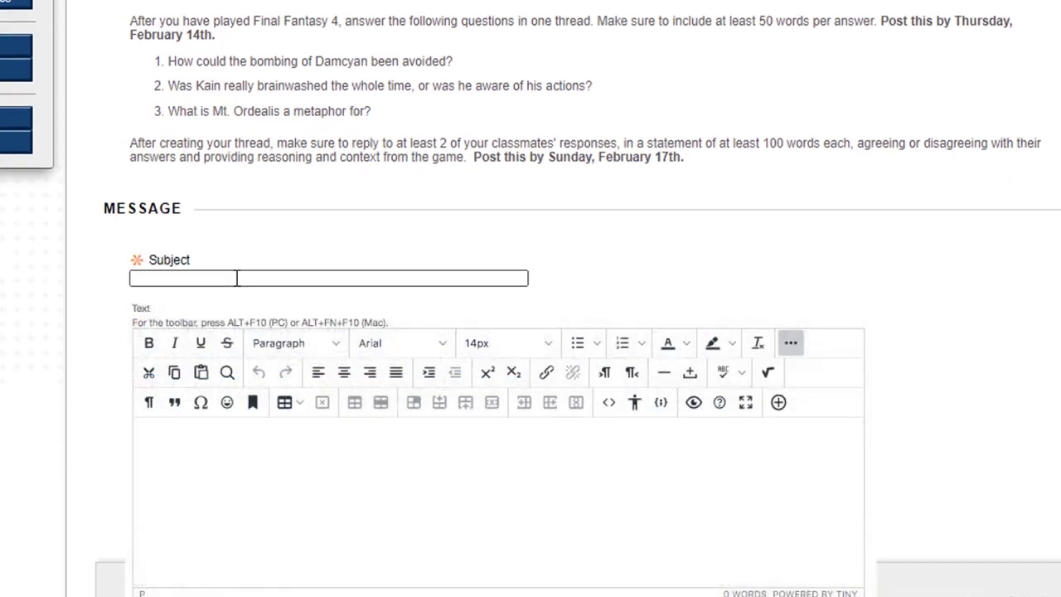
pyautogui.click(243, 275)
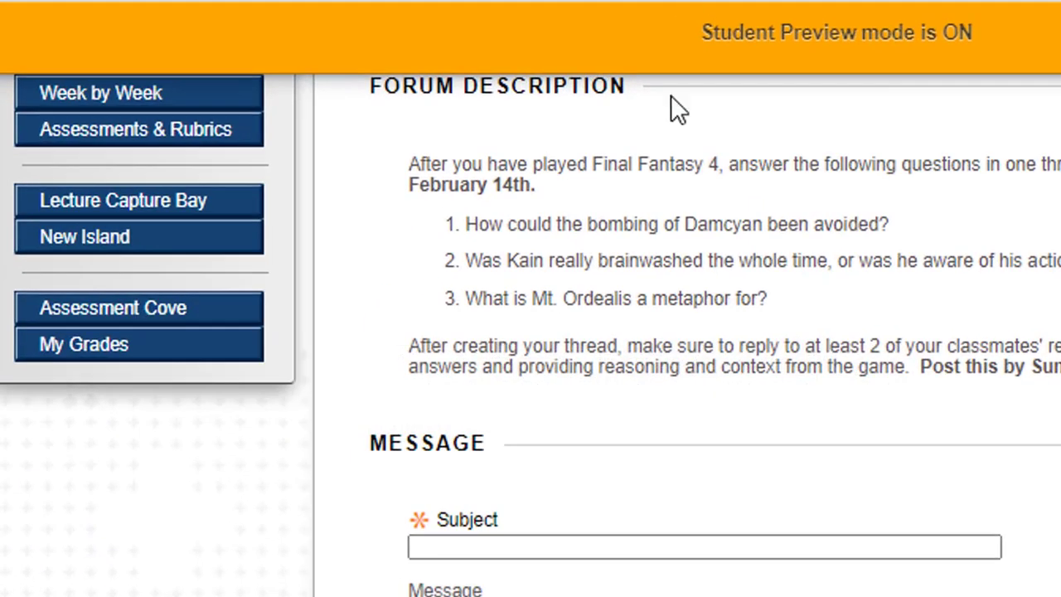
pyautogui.click(561, 542)
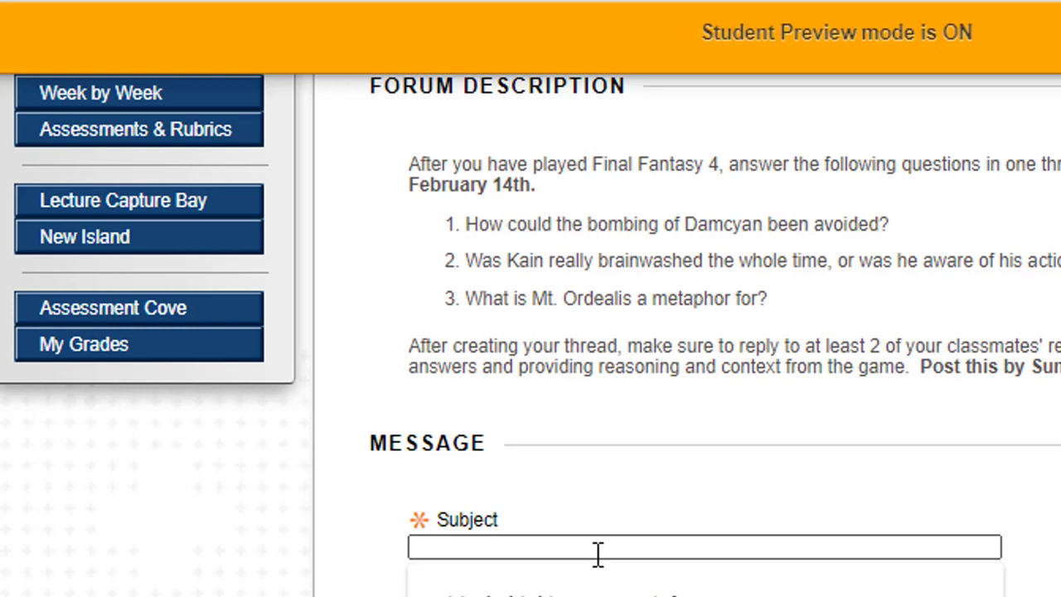
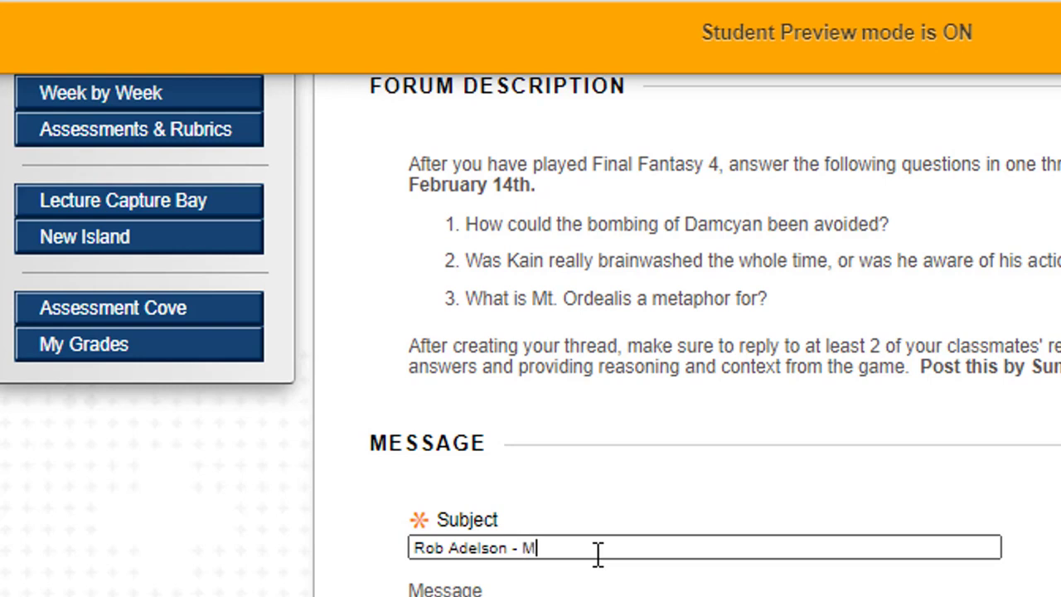
pyautogui.write('y rerply to FF')
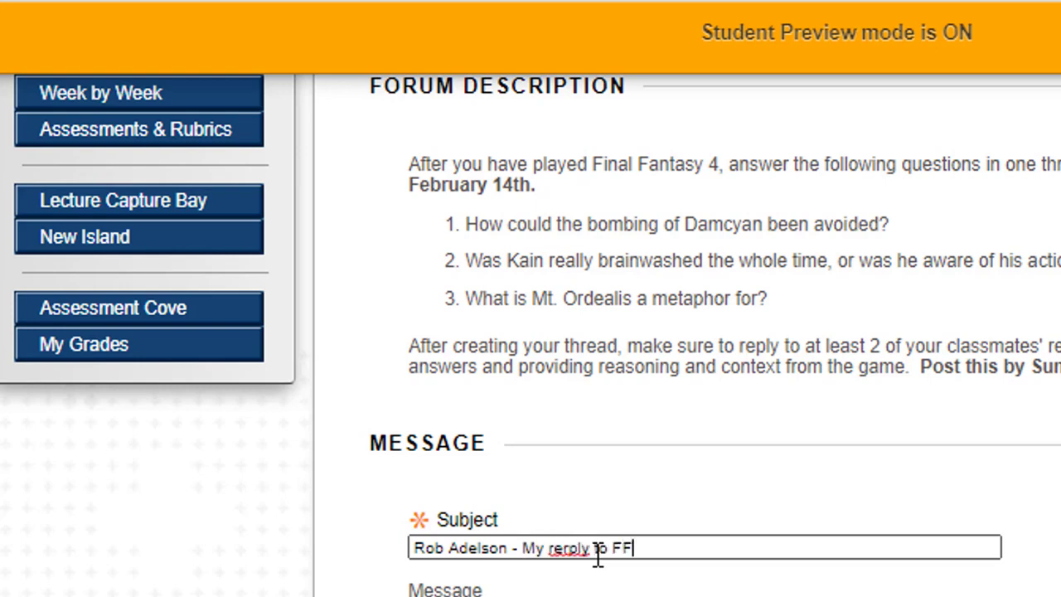
pyautogui.write('4 question')
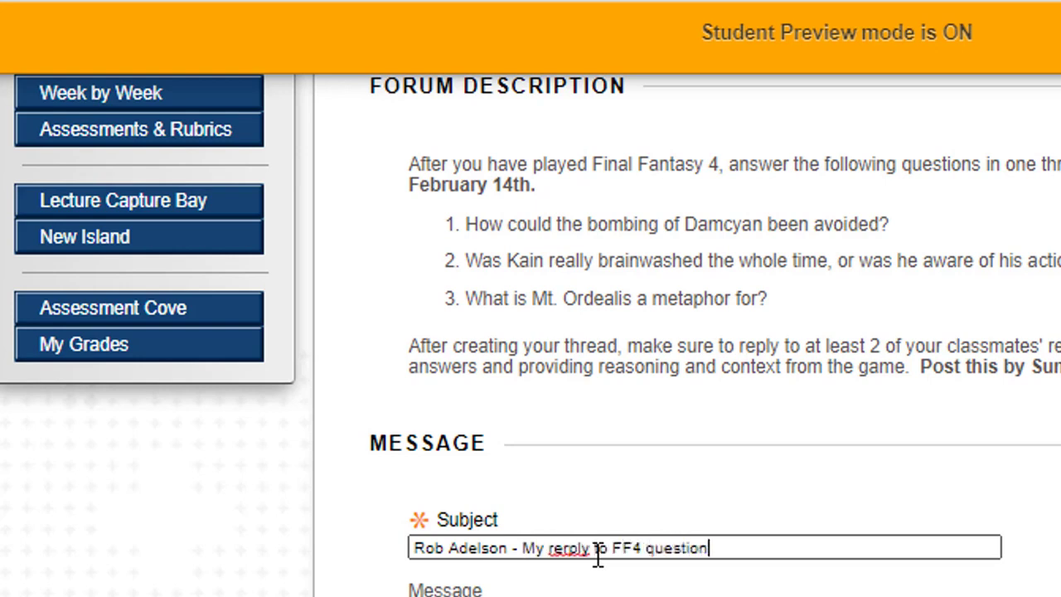
pyautogui.rightClick(556, 550)
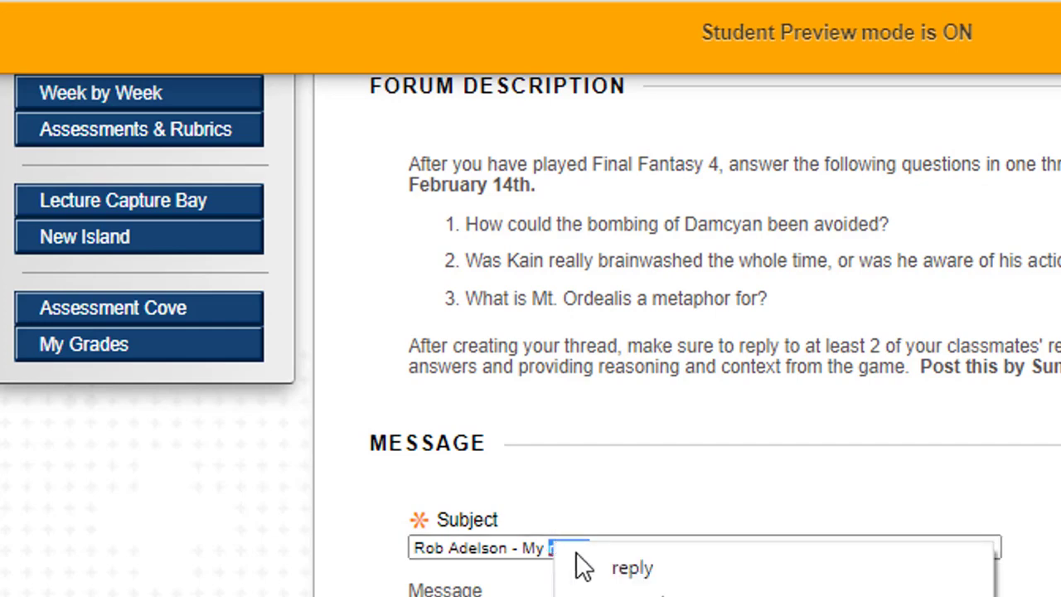
pyautogui.click(623, 568)
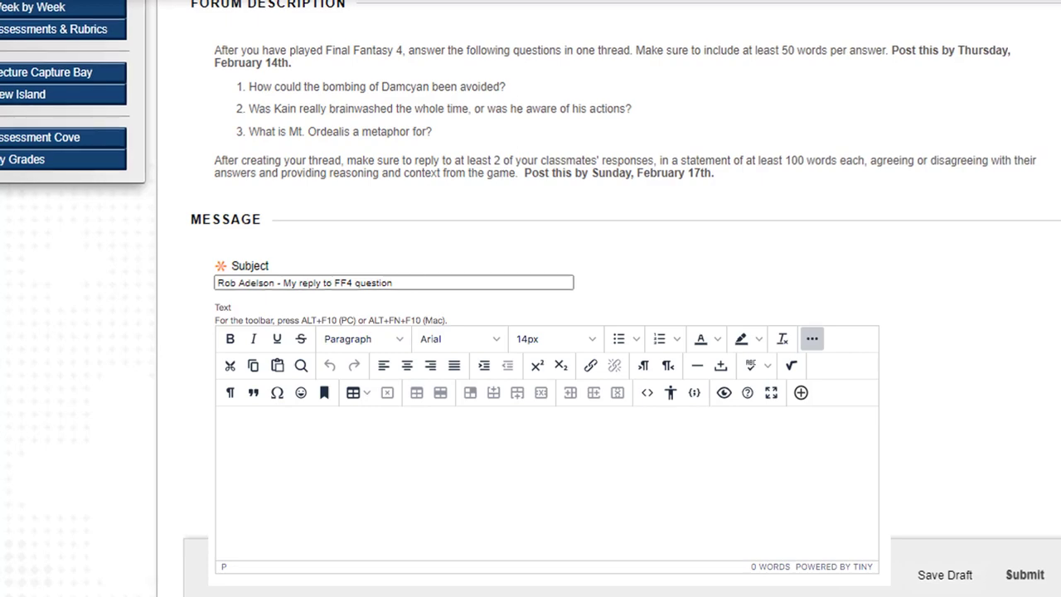
pyautogui.scroll(-2, 964, 422)
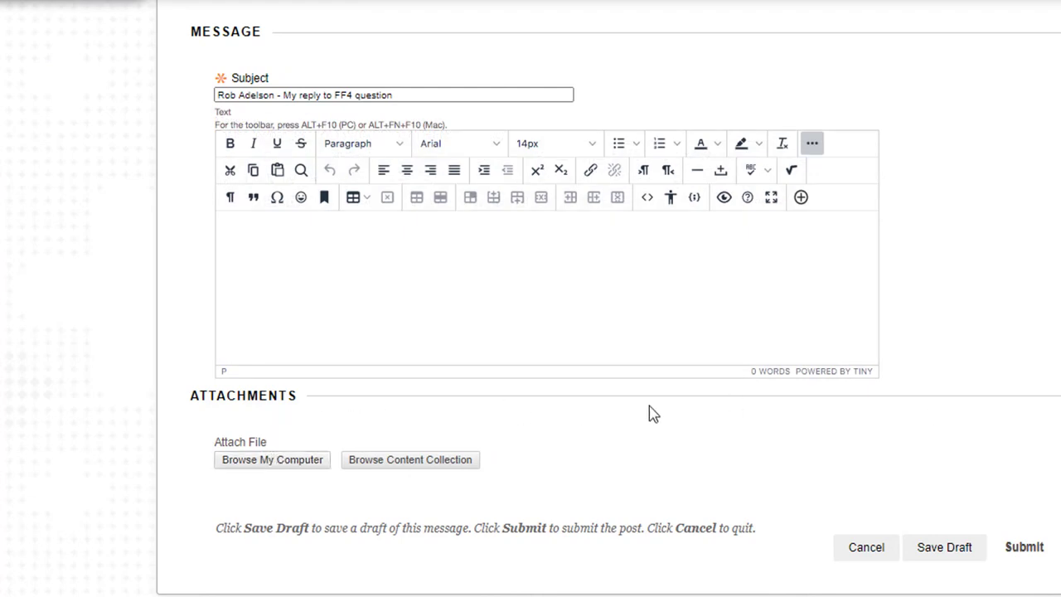
pyautogui.click(1024, 547)
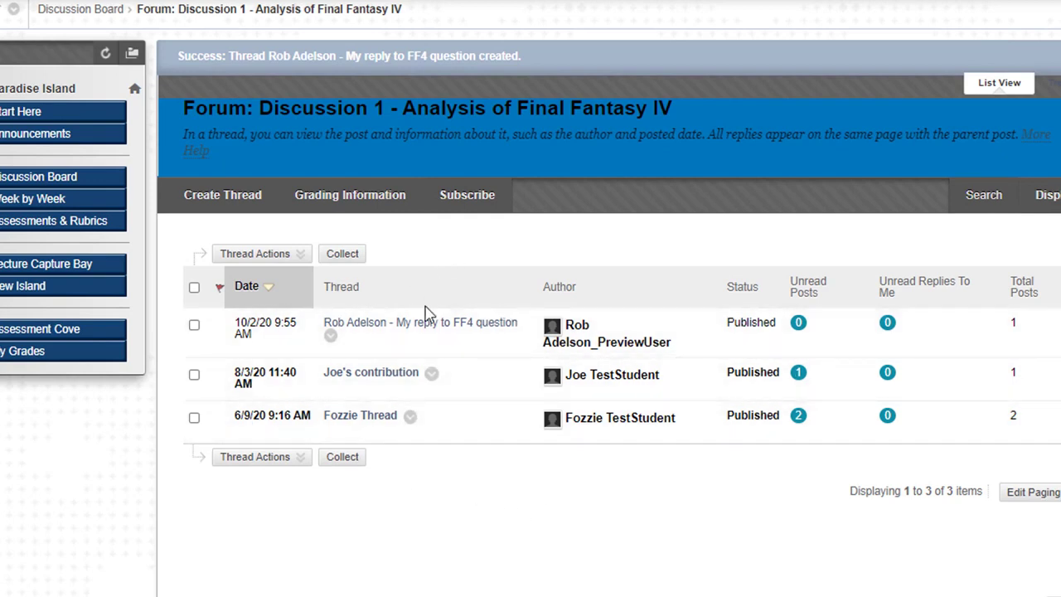
# Open another student's thread in the Discussion 1 forum to read it
pyautogui.click(382, 375)
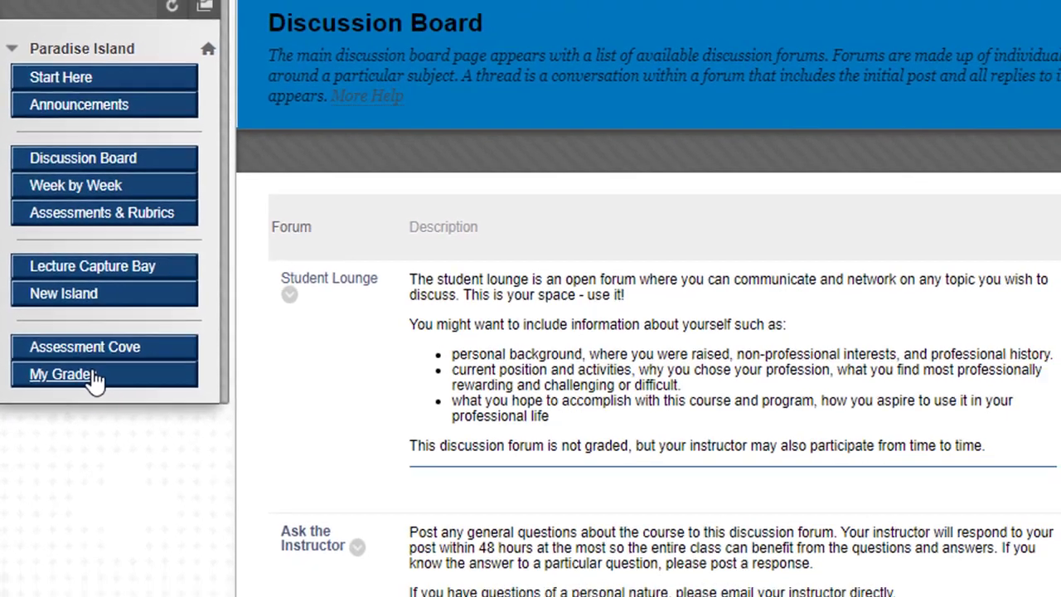
# On My Grades, view the Graded, Upcoming and Submitted filters, then show All items
pyautogui.click(100, 389)
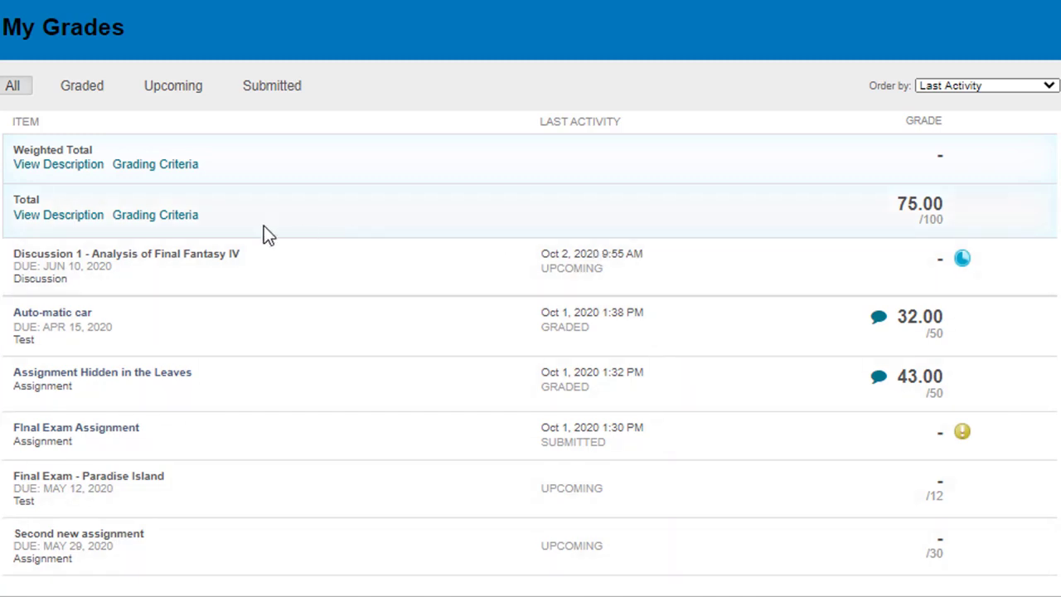
pyautogui.click(86, 88)
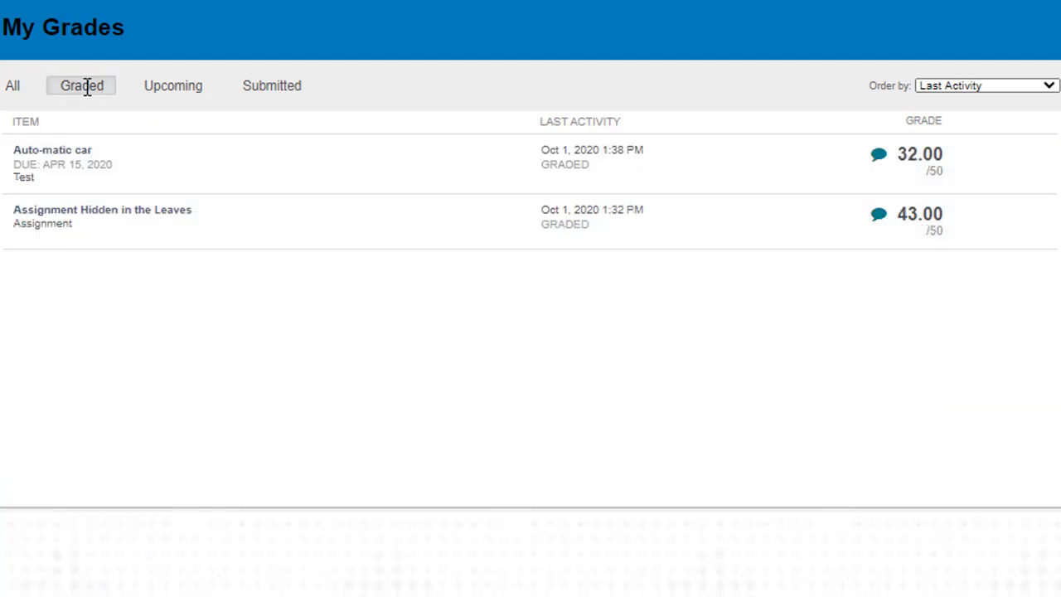
pyautogui.click(169, 89)
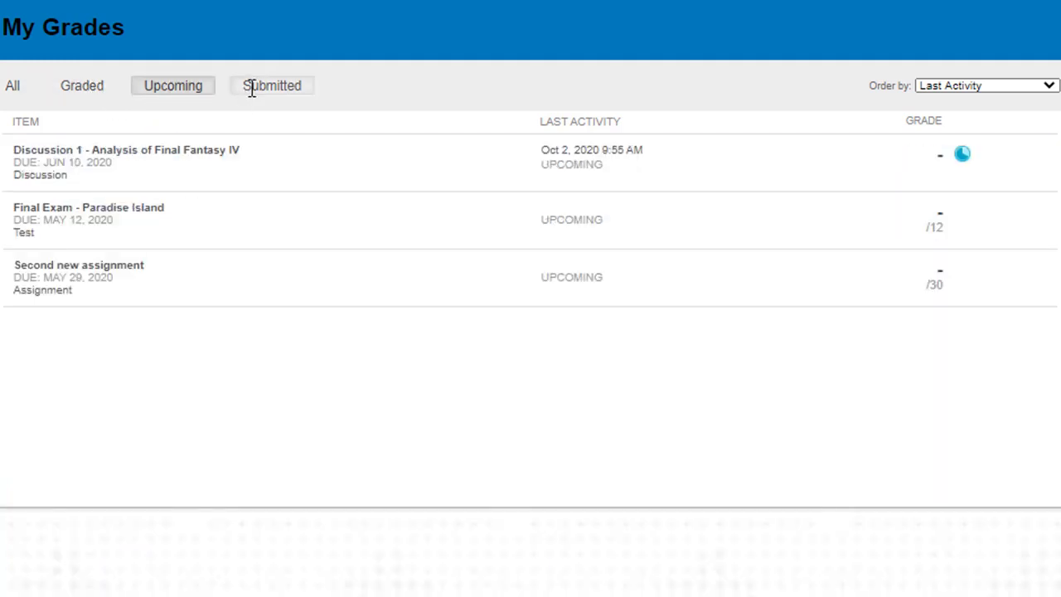
pyautogui.click(252, 88)
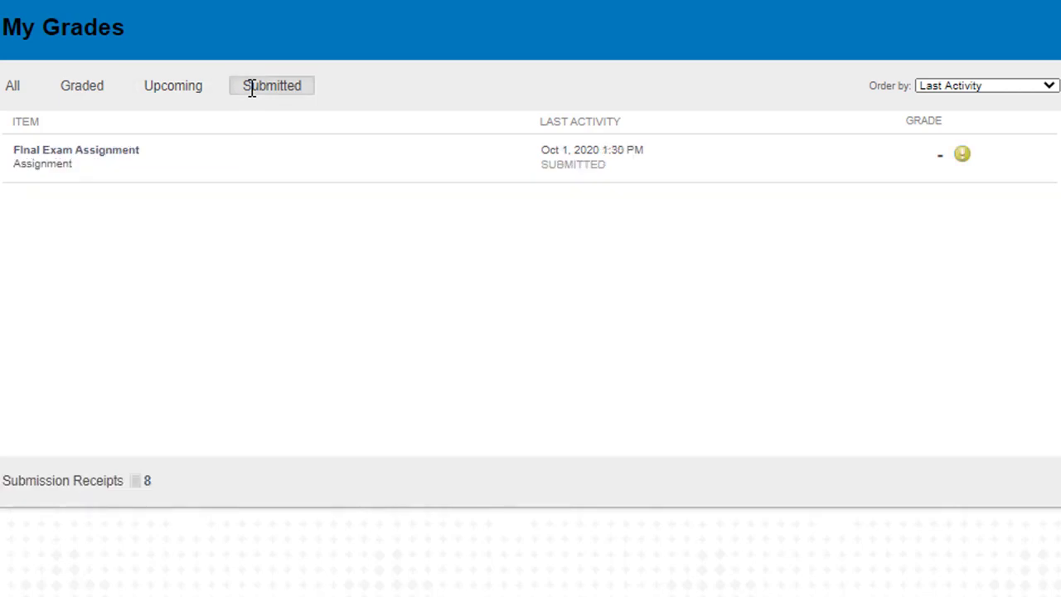
pyautogui.click(19, 89)
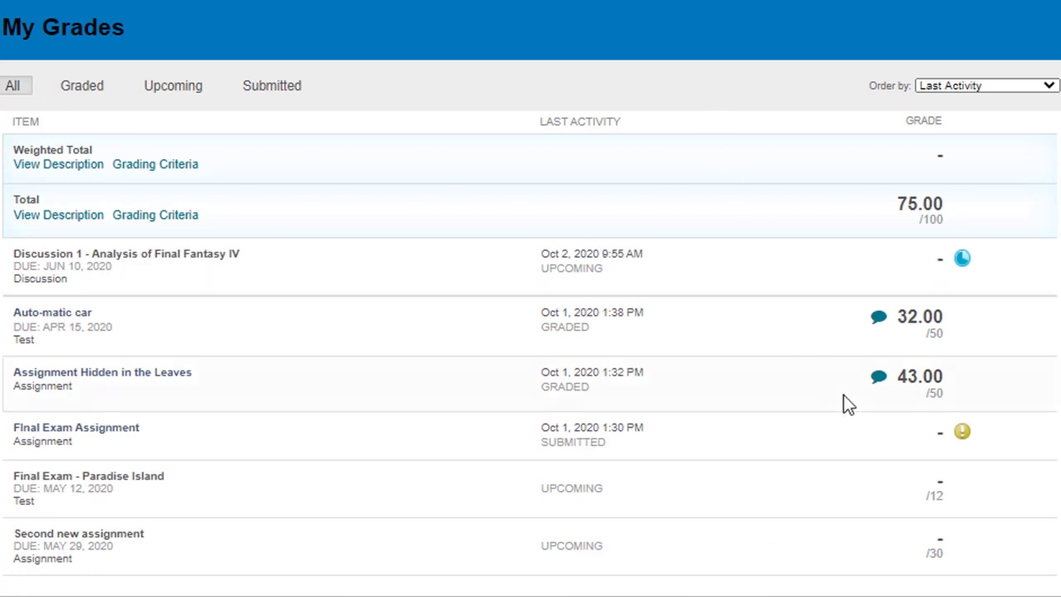
# Read the Auto-matic car feedback, then open the graded Assignment Hidden in the Leaves submission
pyautogui.moveTo(963, 434)
pyautogui.moveTo(963, 264)
pyautogui.click(878, 320)
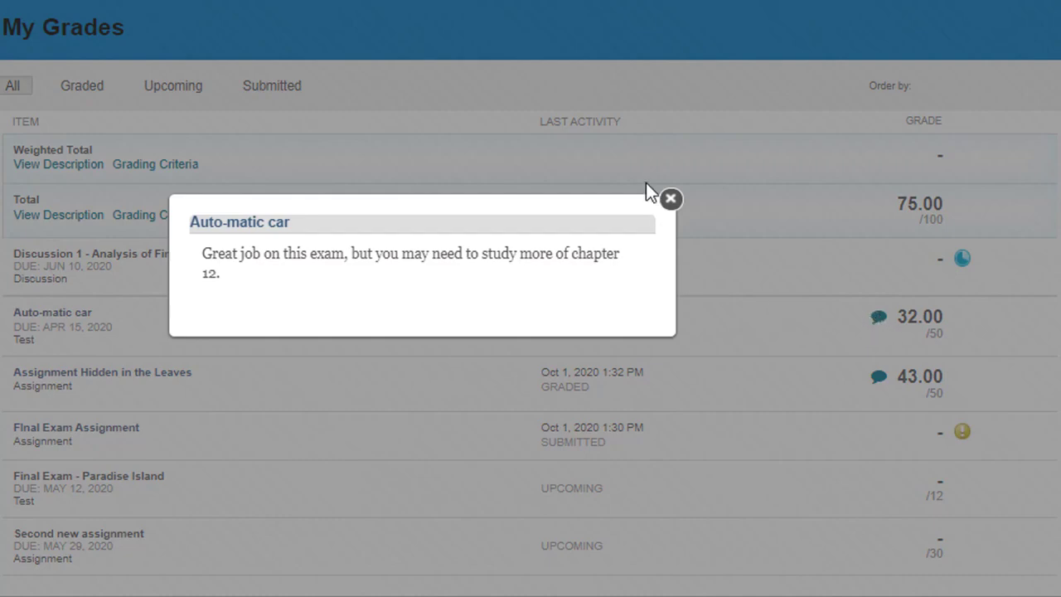
pyautogui.click(670, 199)
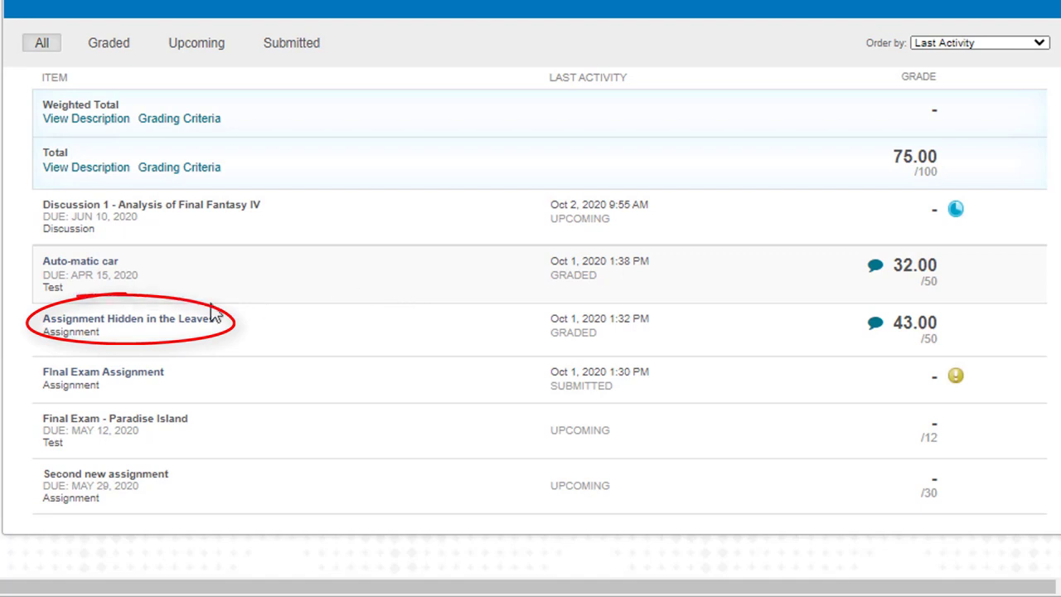
pyautogui.click(138, 321)
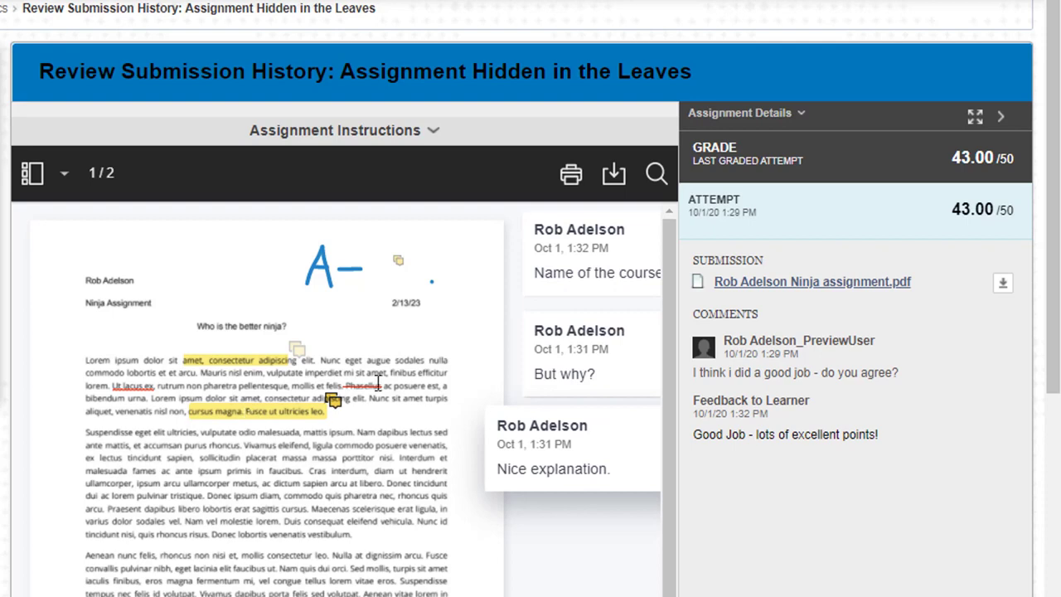
pyautogui.click(612, 257)
pyautogui.click(590, 404)
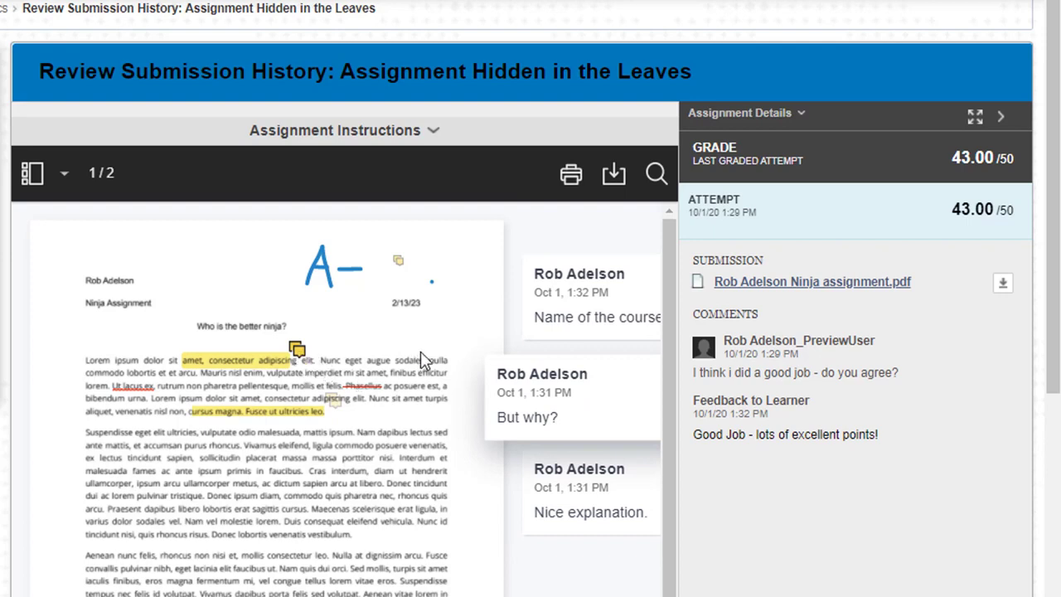
pyautogui.click(62, 173)
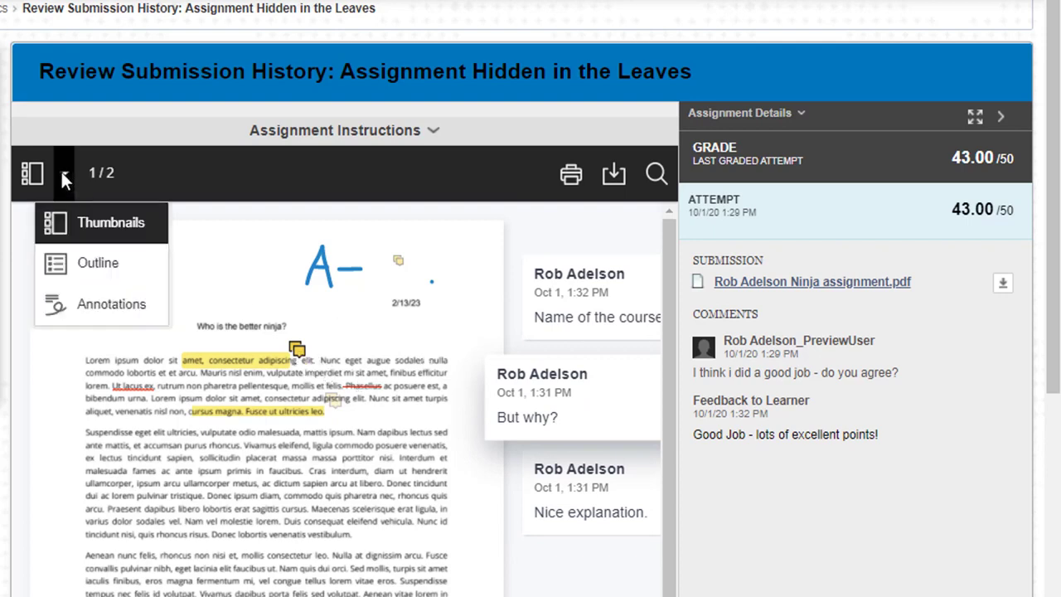
pyautogui.click(89, 307)
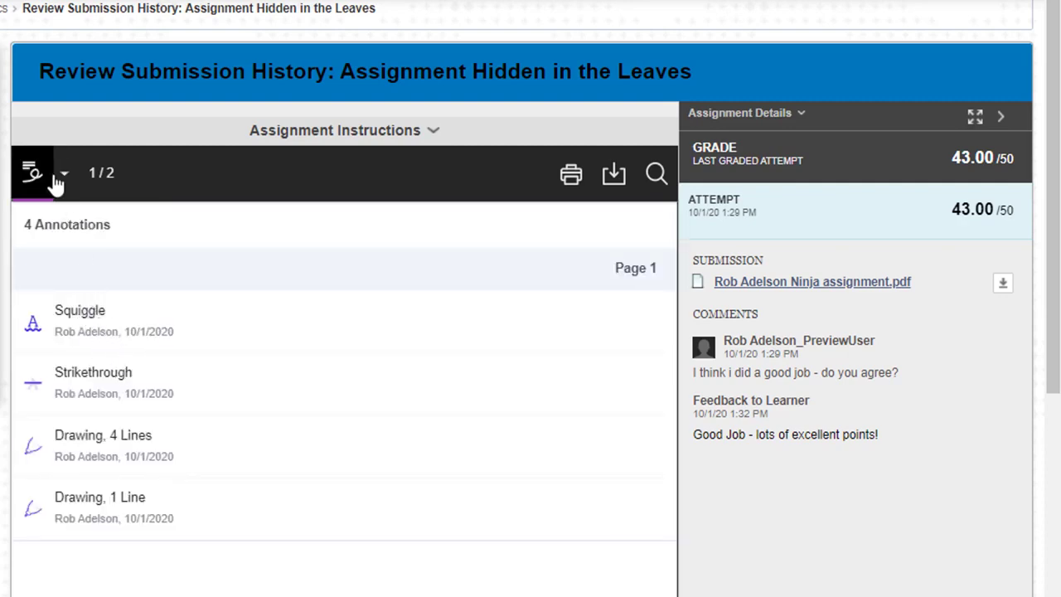
pyautogui.click(38, 175)
pyautogui.click(38, 176)
pyautogui.click(49, 172)
pyautogui.click(63, 173)
pyautogui.click(84, 262)
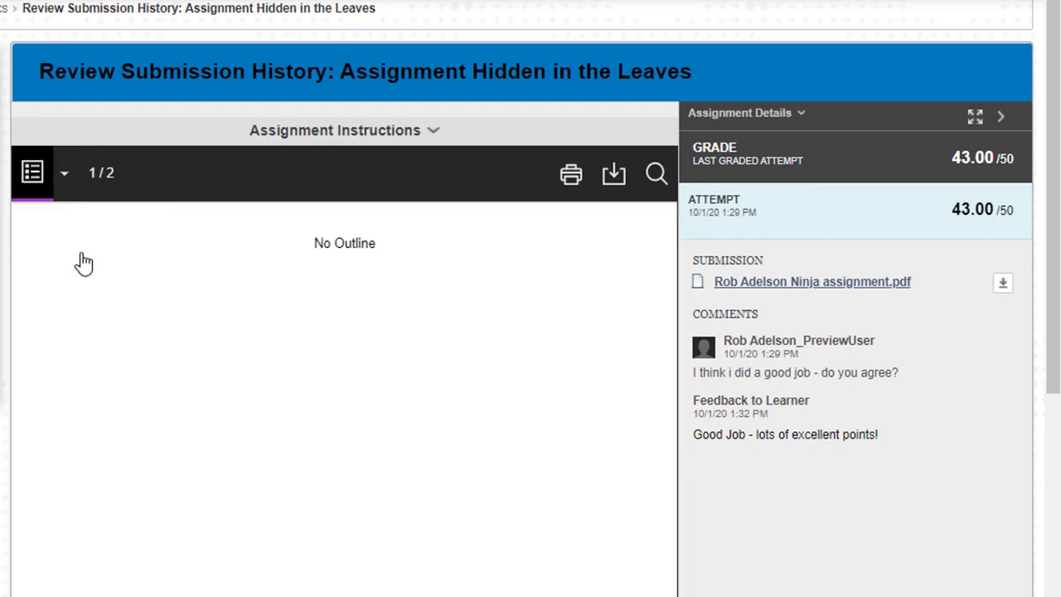
pyautogui.click(63, 176)
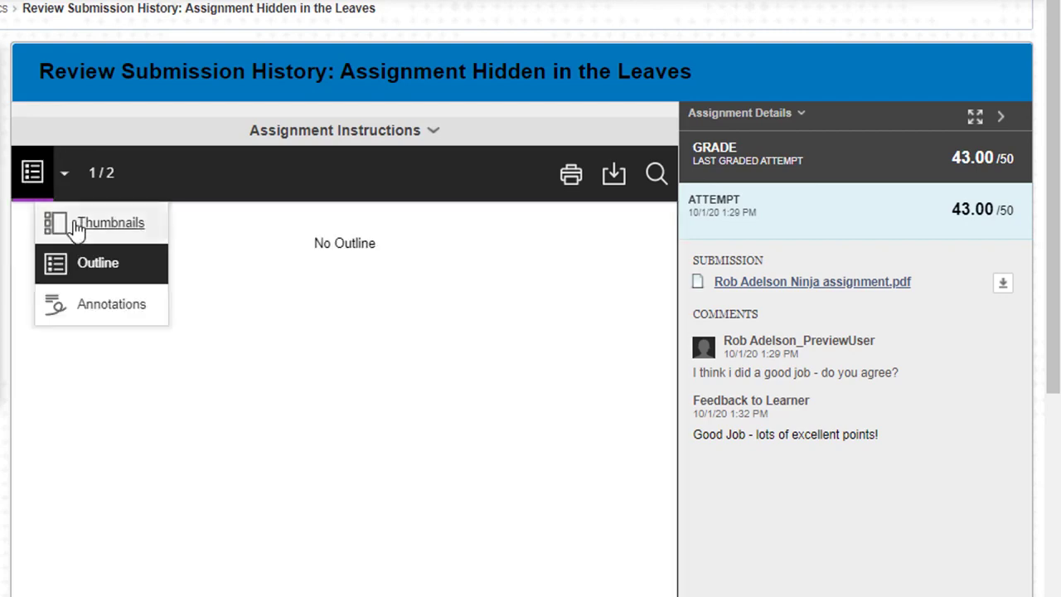
pyautogui.click(76, 222)
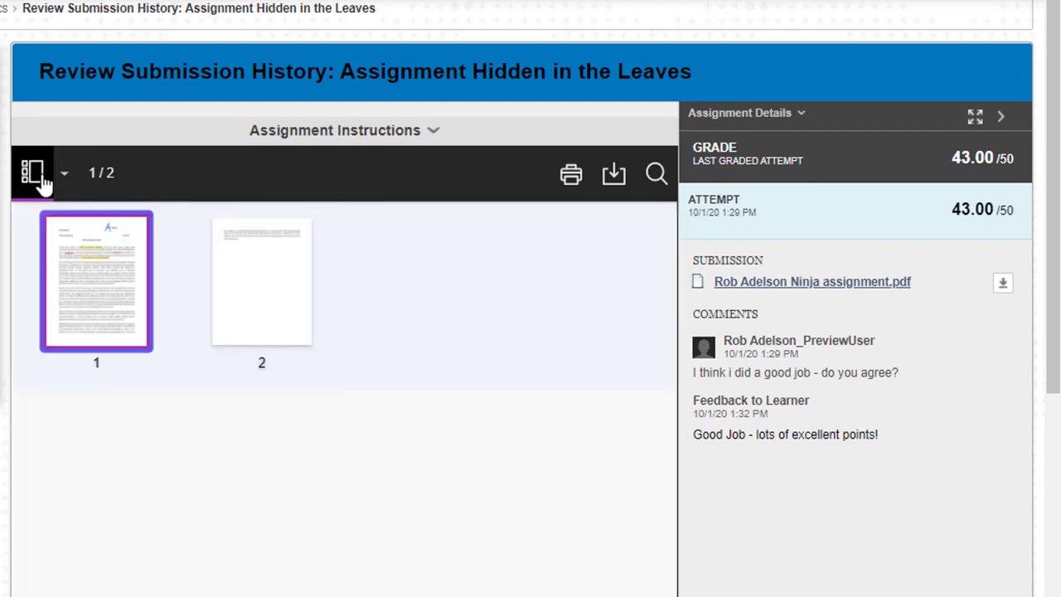
pyautogui.click(38, 182)
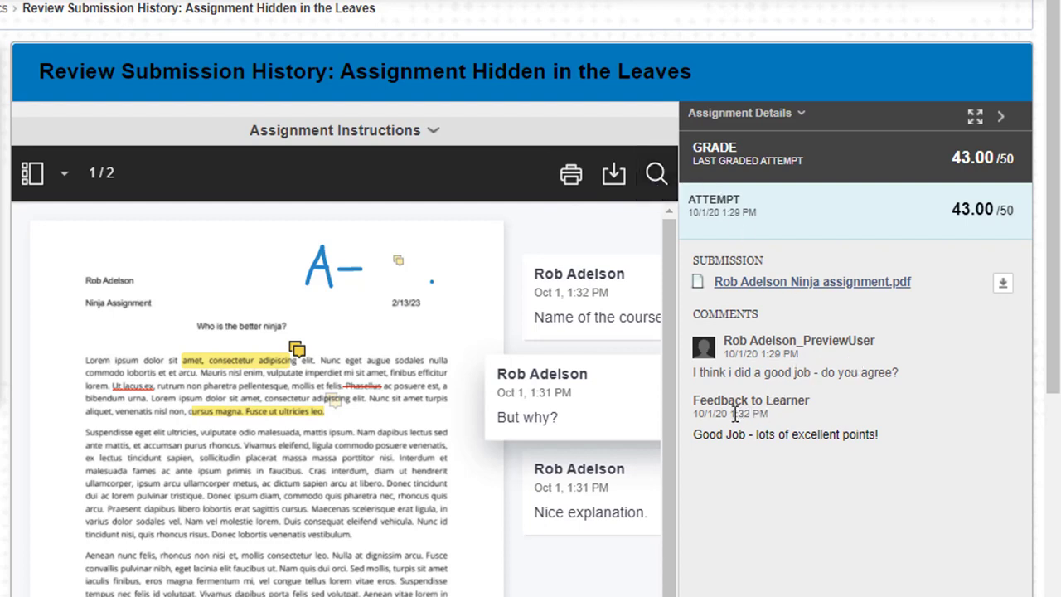
pyautogui.moveTo(693, 398); pyautogui.dragTo(886, 436)
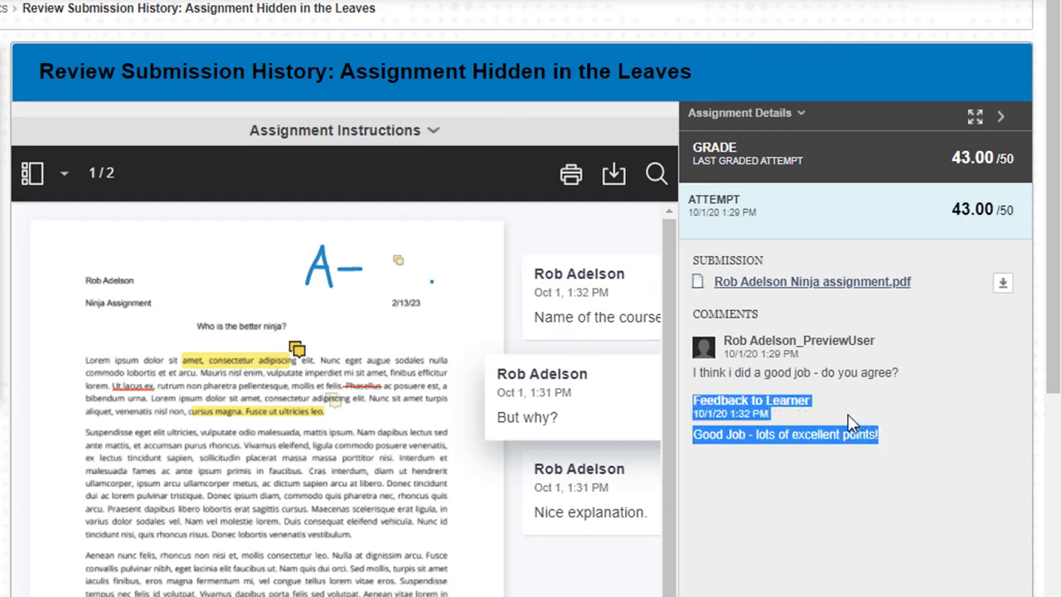
pyautogui.click(809, 409)
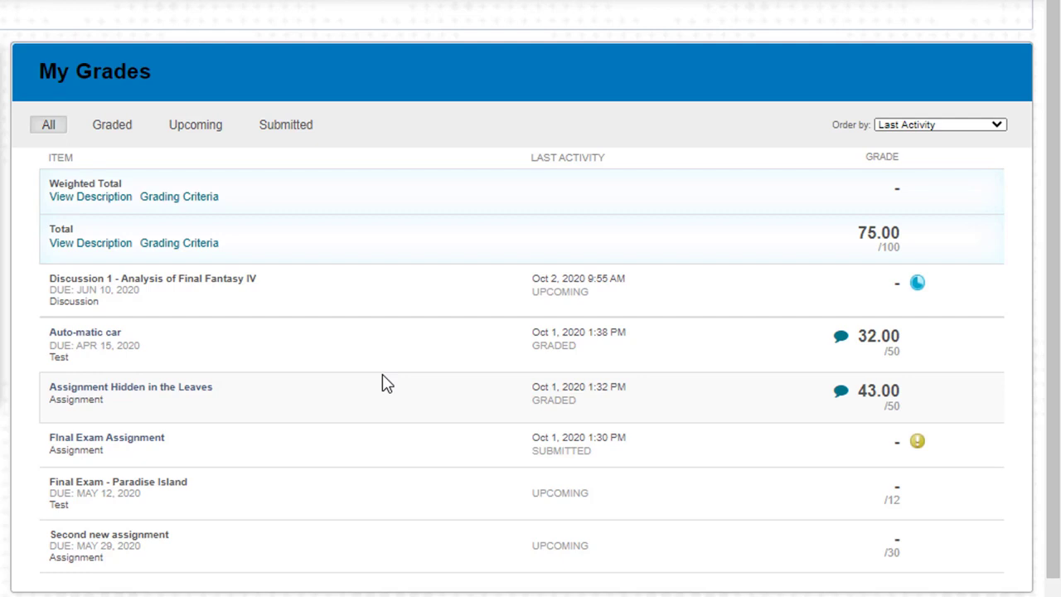
# Open the Auto-matic car attempt graded 32.00 and scroll through its per-question results
pyautogui.click(94, 340)
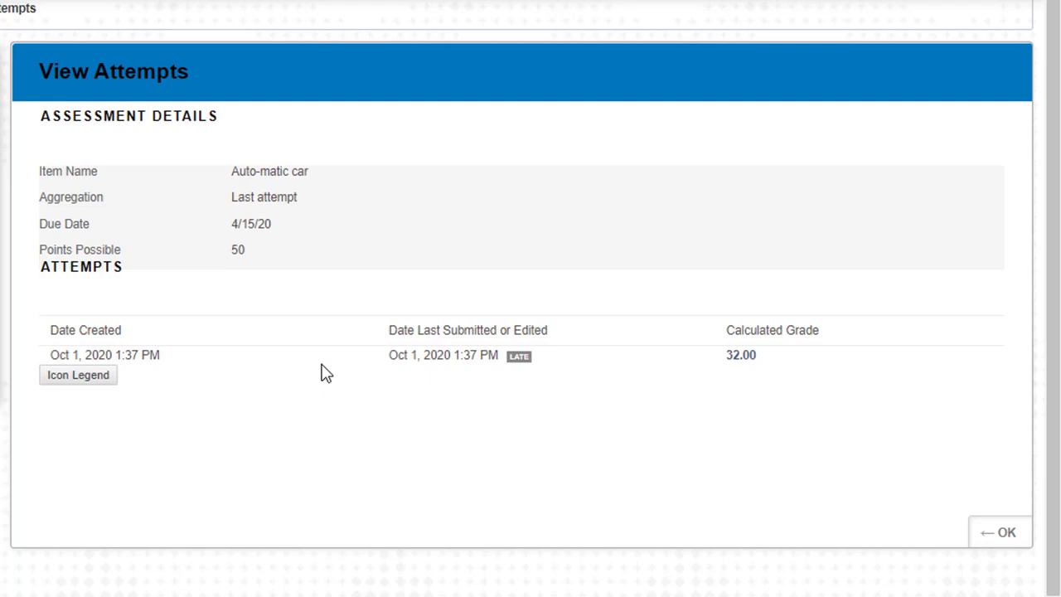
pyautogui.click(753, 368)
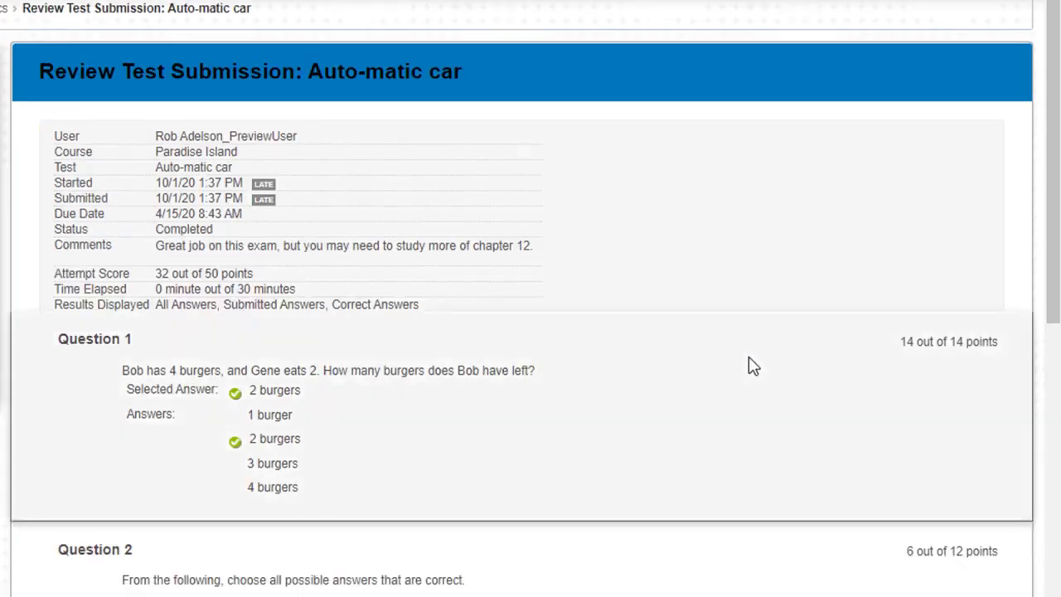
pyautogui.scroll(-7, 823, 440)
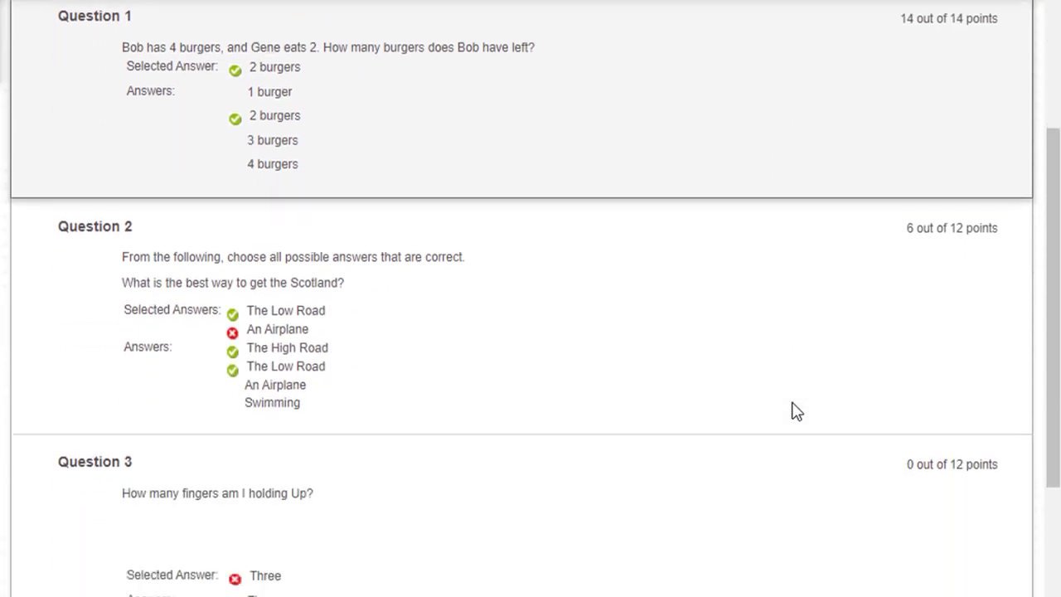
pyautogui.scroll(4, 793, 411)
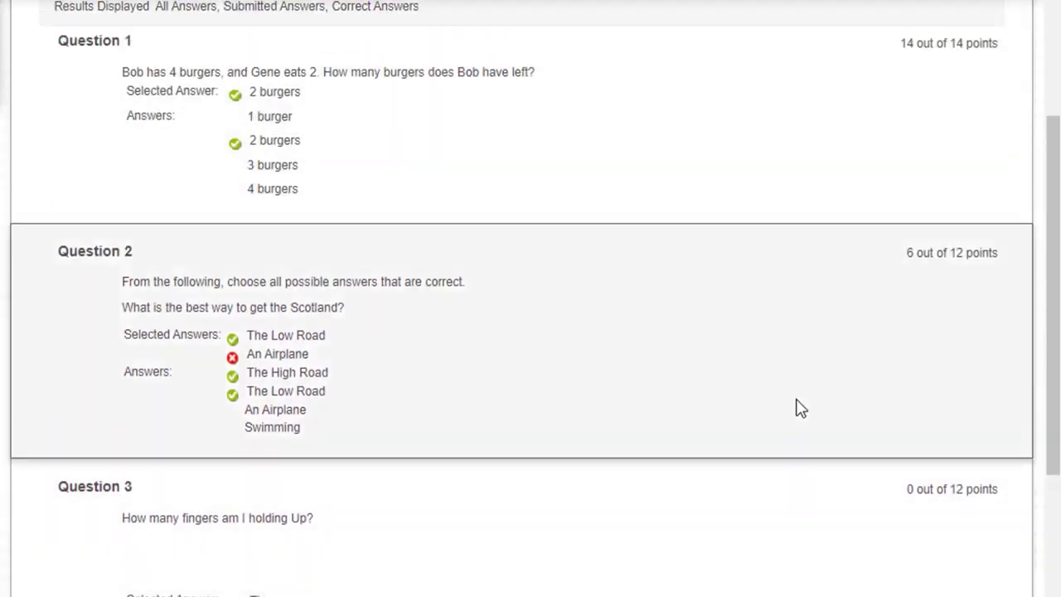
pyautogui.scroll(1, 755, 280)
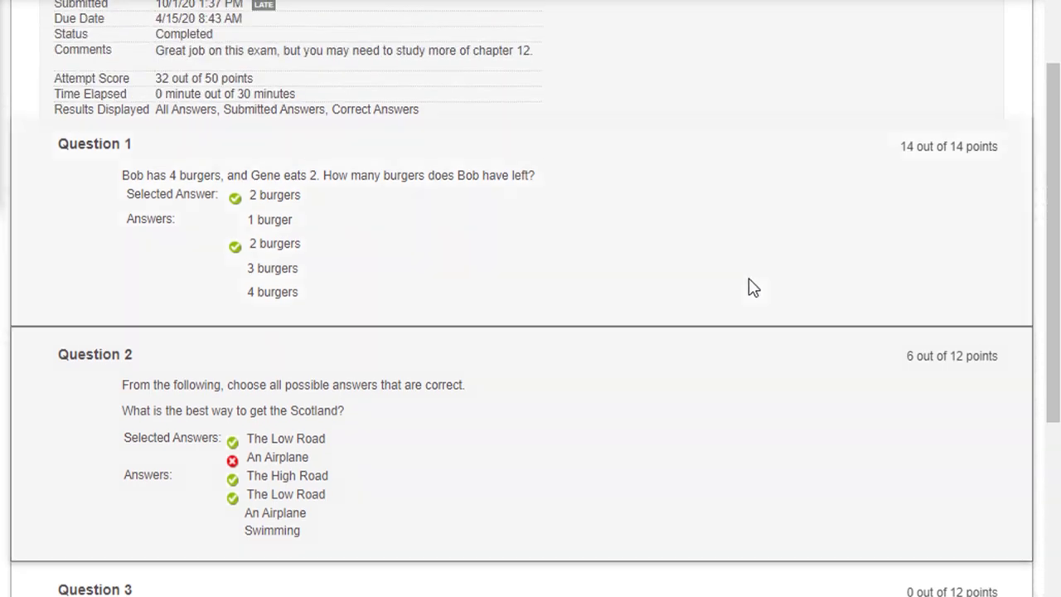
pyautogui.scroll(1, 752, 286)
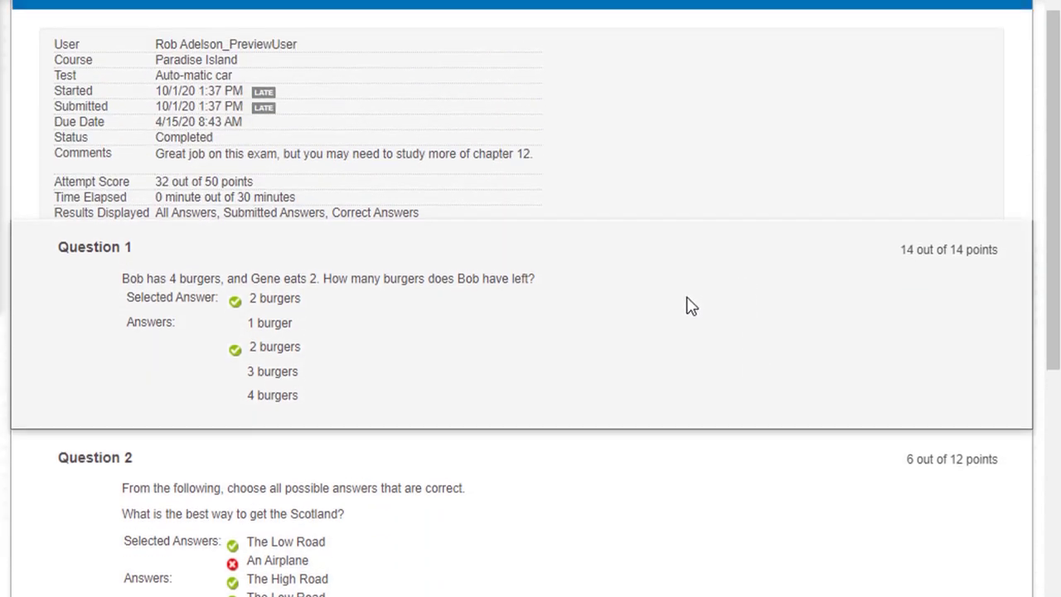